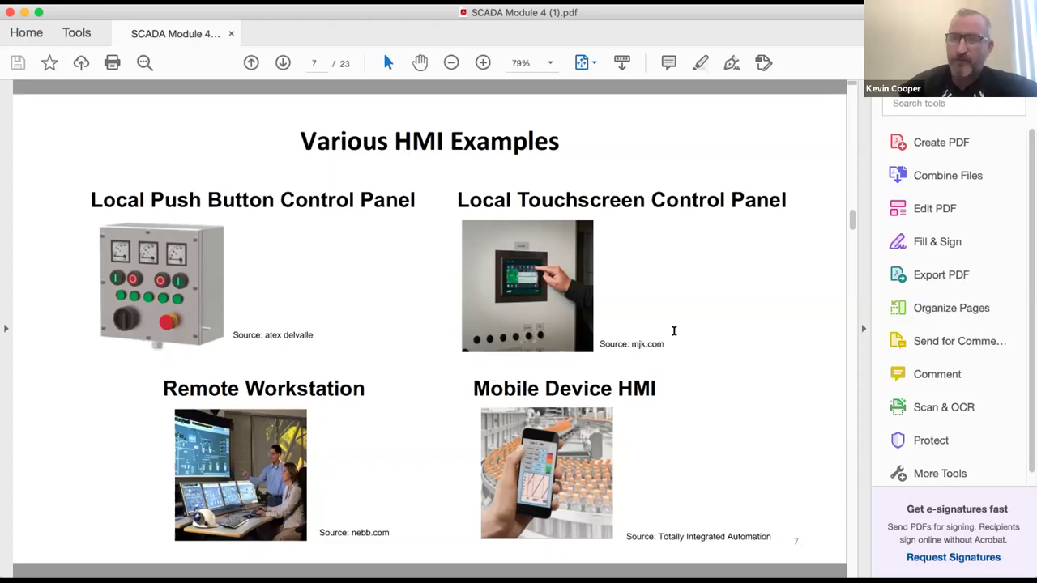
Look through the SCADA Module 4 slides up to the poorly designed early era HMI examples, and return to the design intent slide
{"action": "key", "text": "Right"}
{"action": "key", "text": "Right"}
{"action": "key", "text": "Right"}
{"action": "key", "text": "Right"}
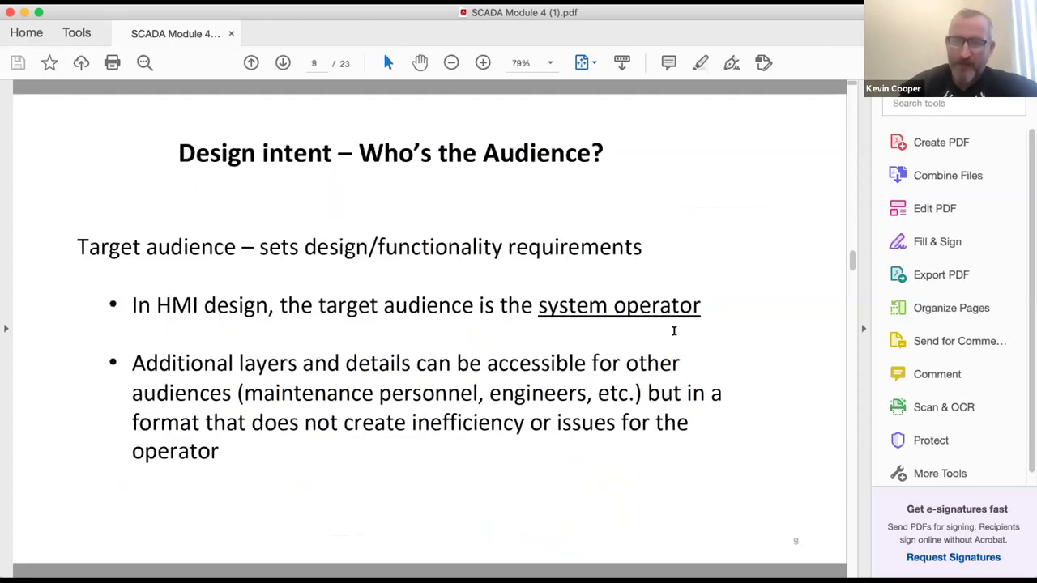
{"action": "key", "text": "Right"}
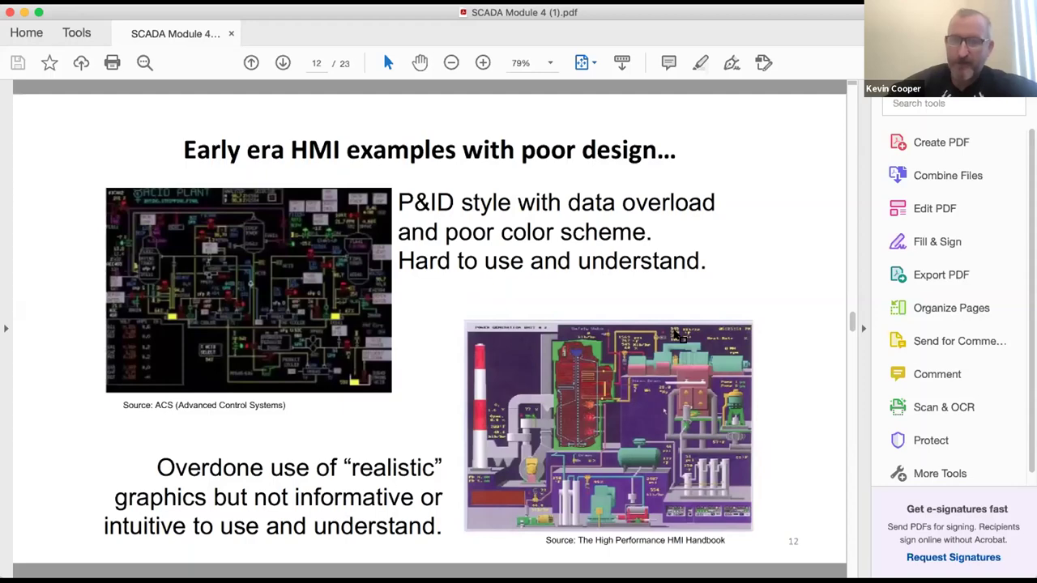
{"action": "key", "text": "Left"}
{"action": "key", "text": "Left"}
{"action": "key", "text": "Left"}
{"action": "key", "text": "Left"}
{"action": "key", "text": "Left"}
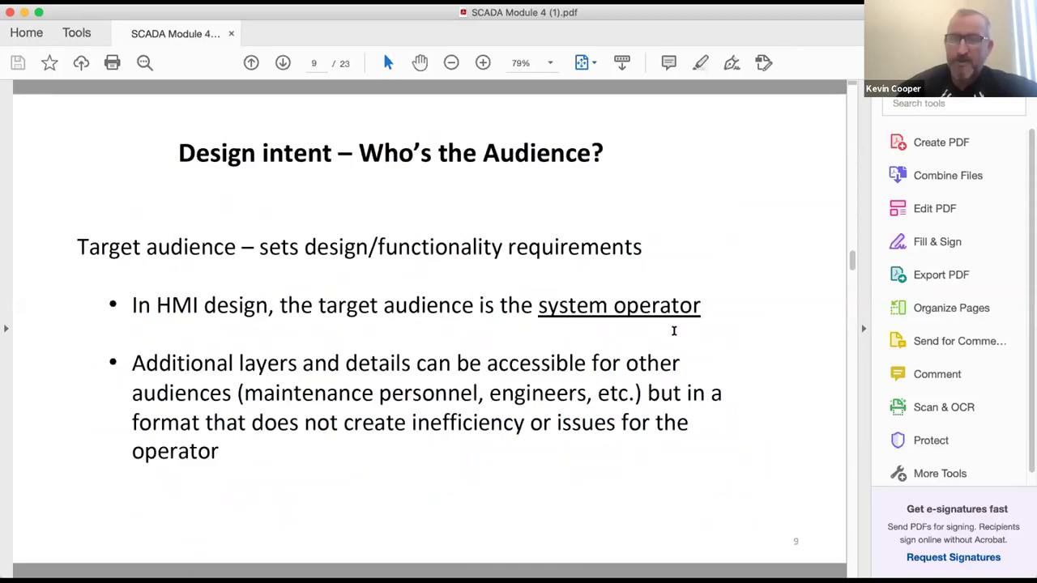
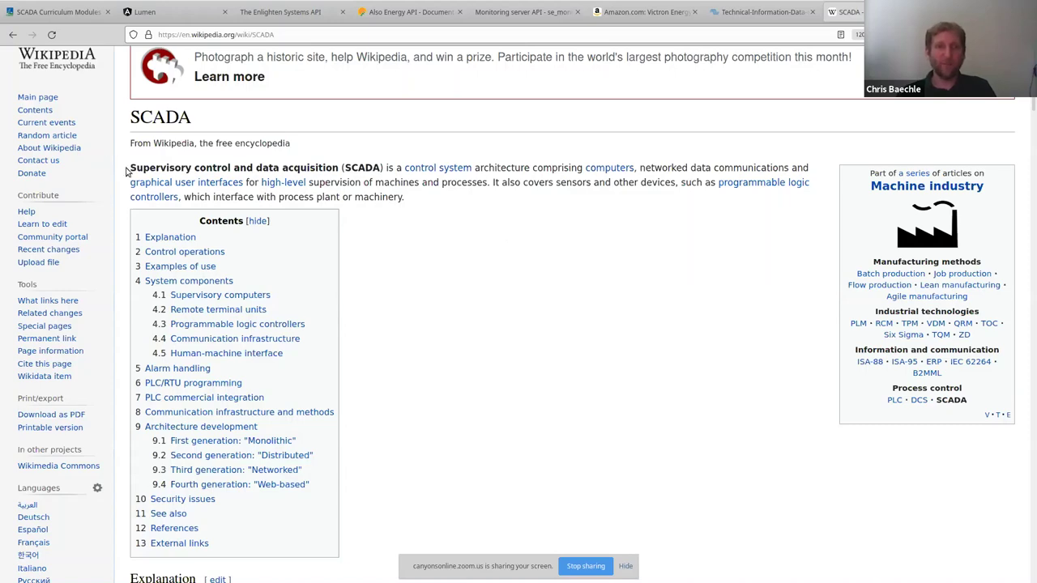
Read the SCADA definition and Explanation section in the Wikipedia article, highlighting the passage about enabling monitoring
{"action": "left_click_drag", "start_coordinate": [132, 168], "coordinate": [339, 168]}
{"action": "scroll", "coordinate": [396, 240], "scroll_direction": "down", "scroll_amount": 3}
{"action": "scroll", "coordinate": [395, 241], "scroll_direction": "down", "scroll_amount": 3}
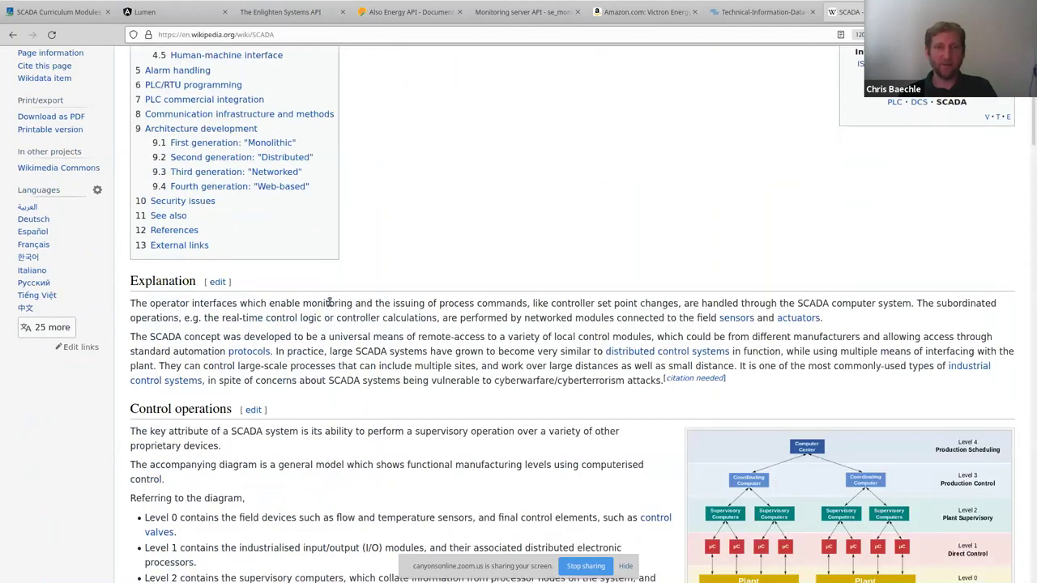
{"action": "left_click_drag", "start_coordinate": [269, 304], "coordinate": [335, 305]}
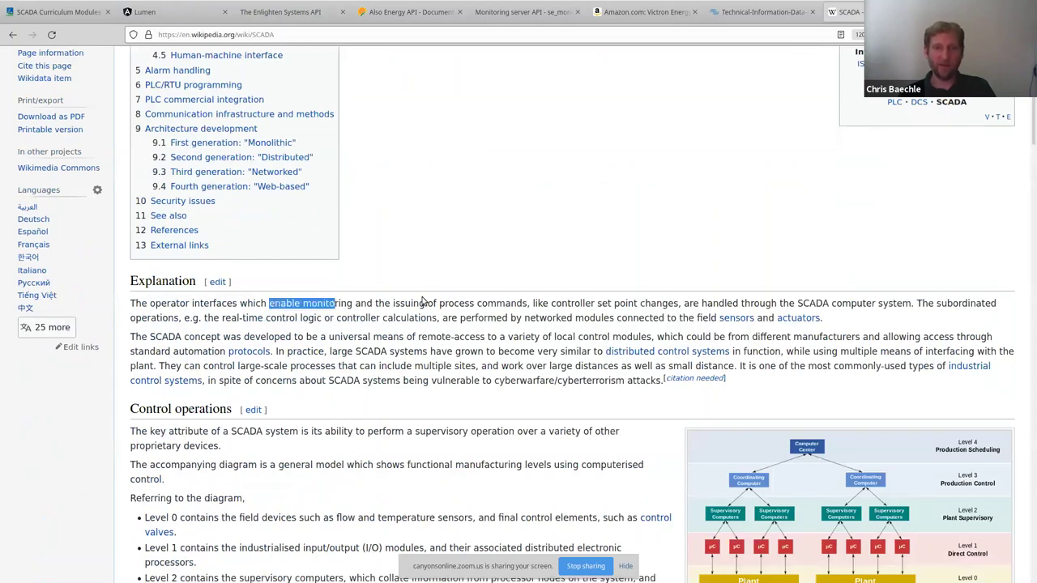
{"action": "left_click", "coordinate": [285, 302]}
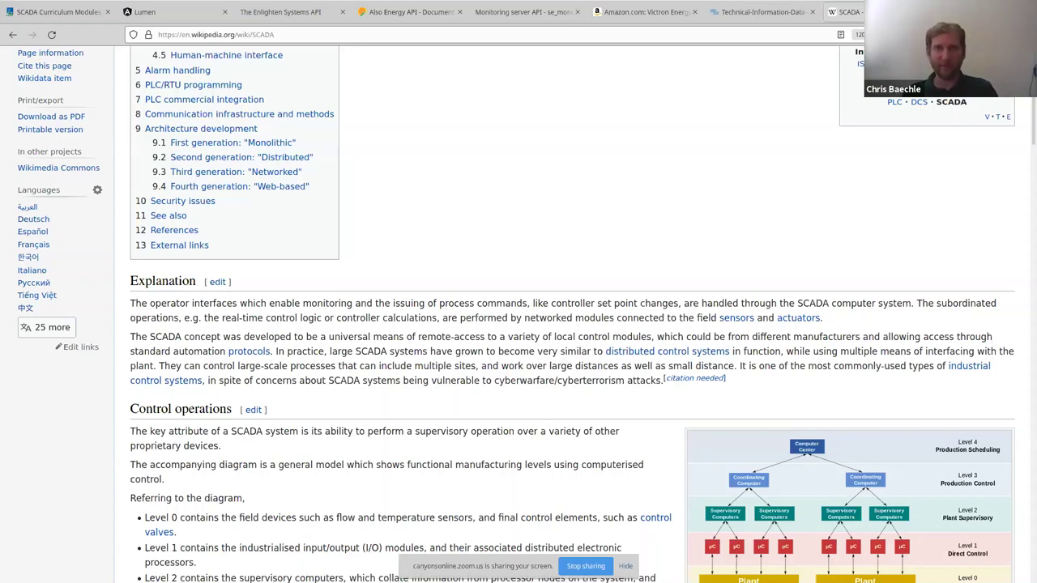
Look over the Lumen Scada welcome page and the module cards on the SCADA Curriculum Modules page
{"action": "left_click", "coordinate": [174, 11]}
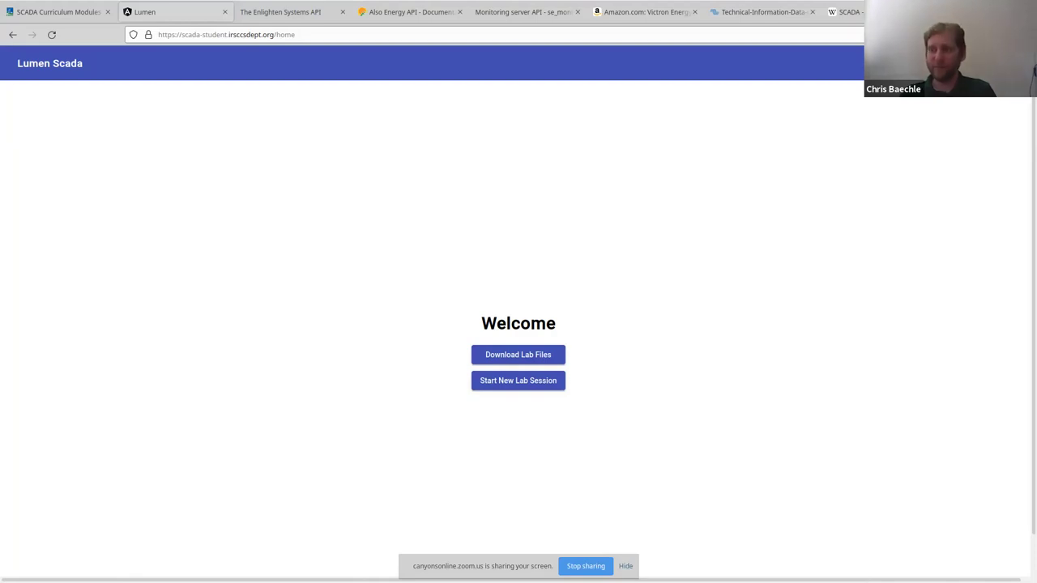
{"action": "left_click", "coordinate": [53, 14]}
{"action": "scroll", "coordinate": [117, 175], "scroll_direction": "down", "scroll_amount": 8}
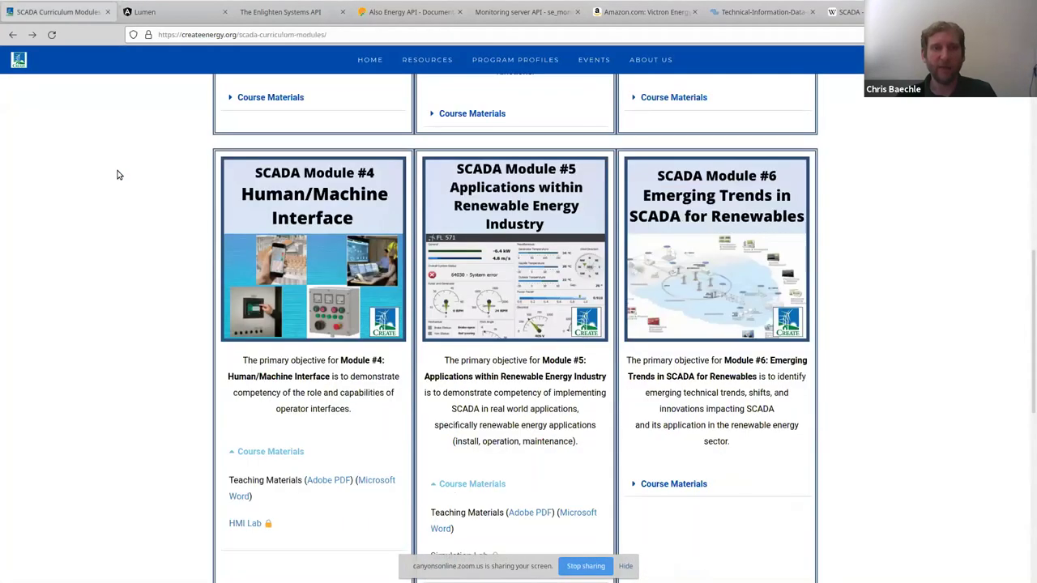
{"action": "scroll", "coordinate": [118, 175], "scroll_direction": "up", "scroll_amount": 1}
{"action": "scroll", "coordinate": [116, 174], "scroll_direction": "up", "scroll_amount": 4}
Switch to the Module 4 HMI Lab PDF and examine its planning section and device data point table at 175% zoom
{"action": "key", "text": "alt+Tab"}
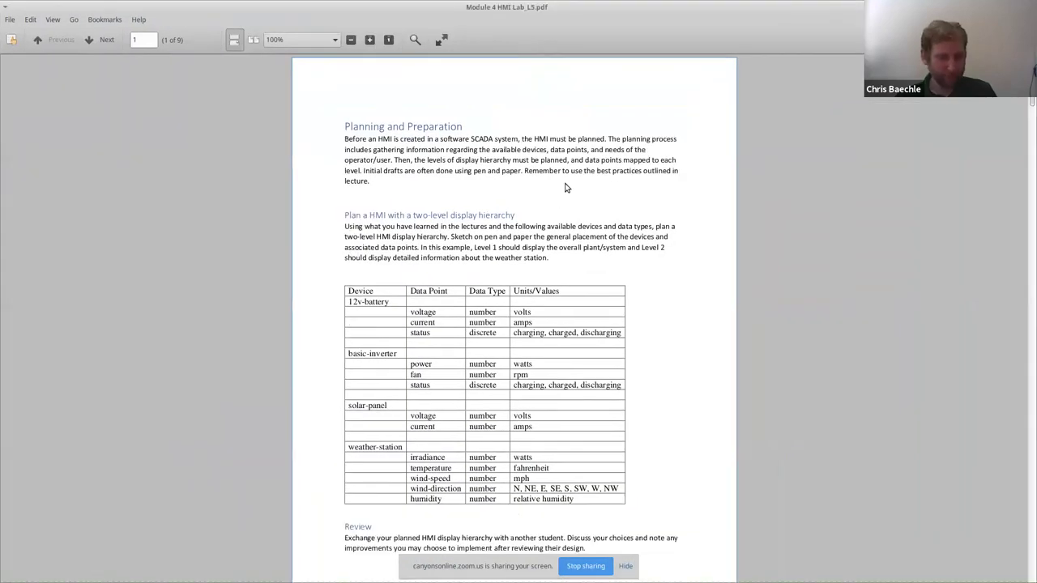
{"action": "scroll", "coordinate": [572, 198], "scroll_direction": "up", "scroll_amount": 1}
{"action": "scroll", "coordinate": [572, 198], "scroll_direction": "up", "scroll_amount": 1}
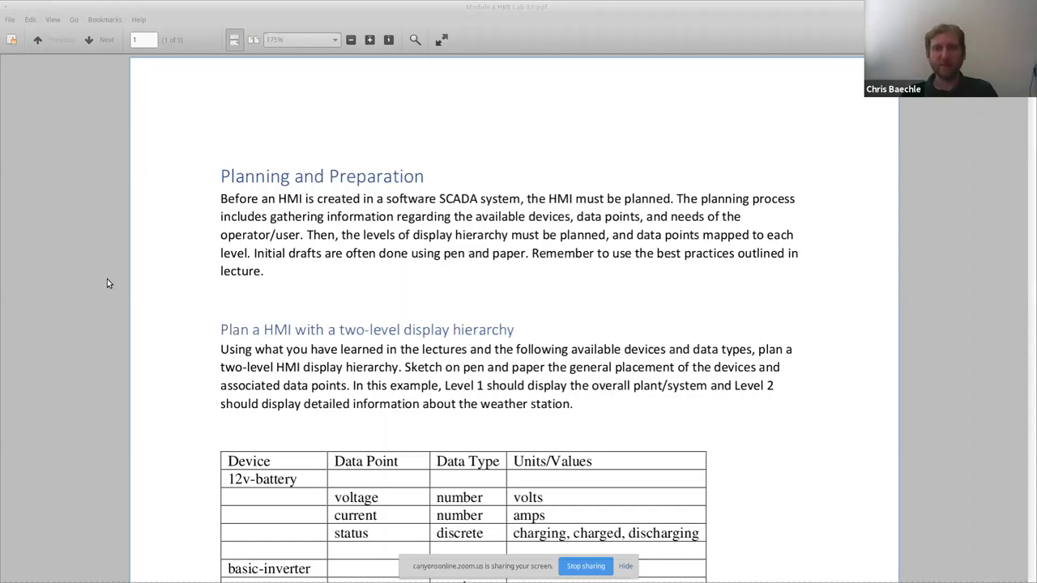
{"action": "scroll", "coordinate": [207, 280], "scroll_direction": "down", "scroll_amount": 6}
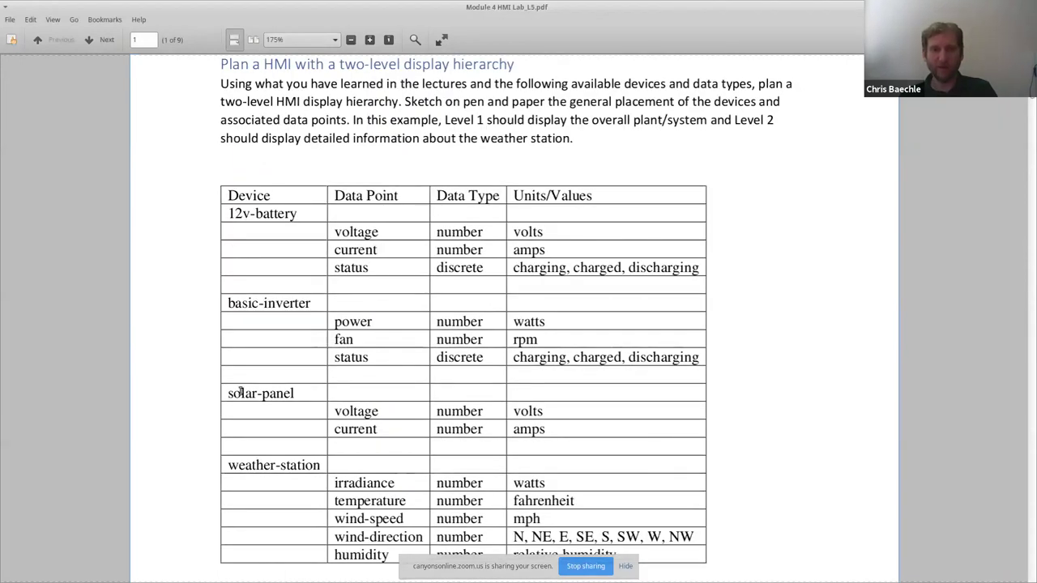
{"action": "scroll", "coordinate": [253, 437], "scroll_direction": "down", "scroll_amount": 1}
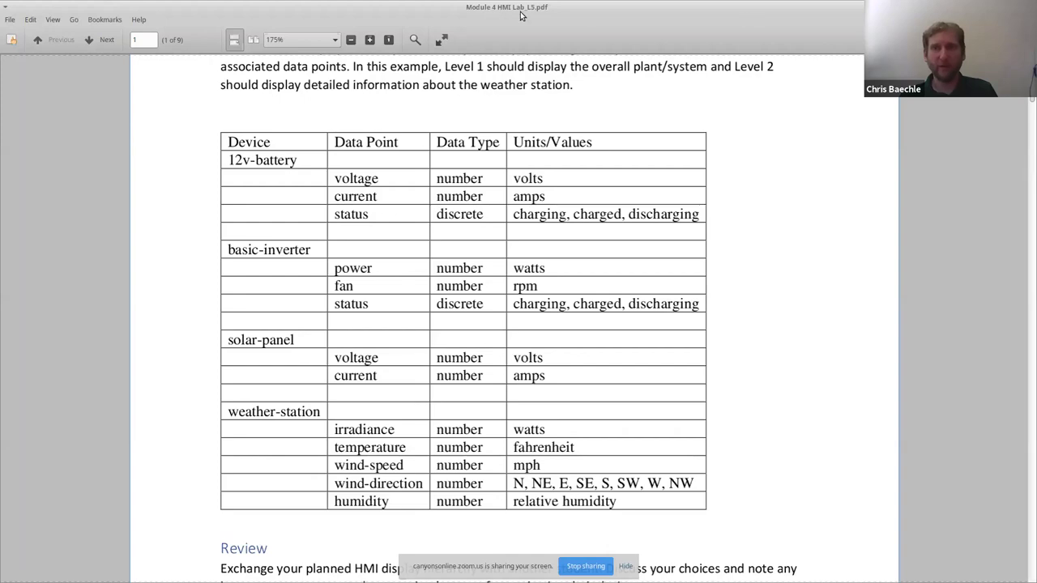
{"action": "left_click_drag", "start_coordinate": [506, 6], "coordinate": [734, 421]}
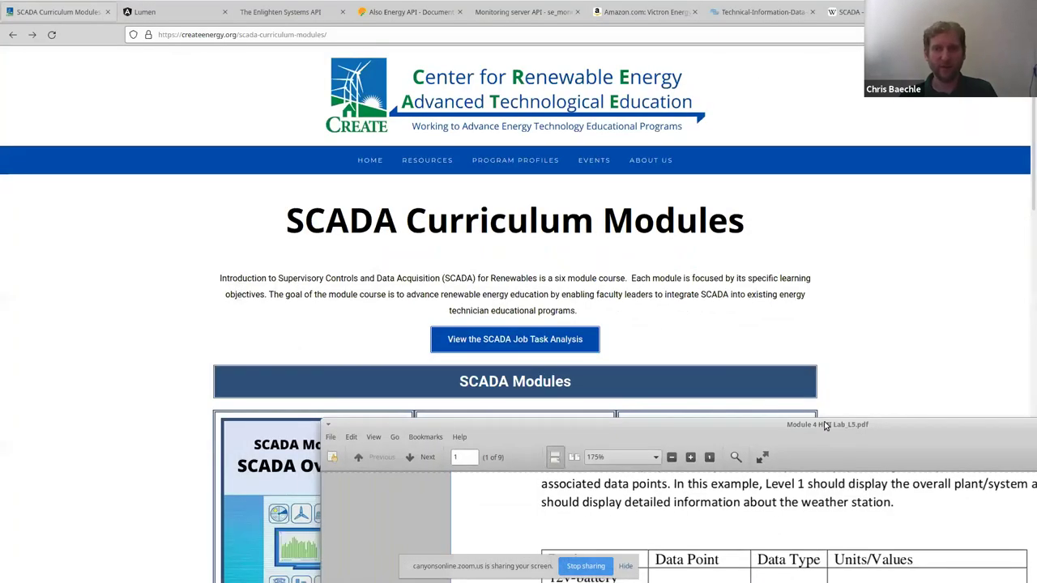
{"action": "left_click_drag", "start_coordinate": [828, 425], "coordinate": [458, 238]}
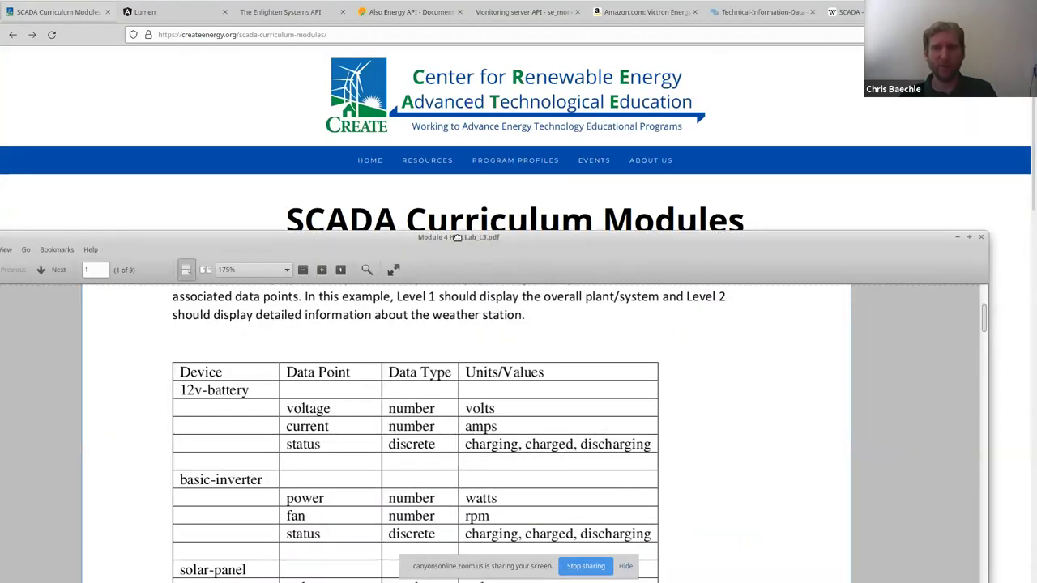
{"action": "left_click", "coordinate": [969, 239]}
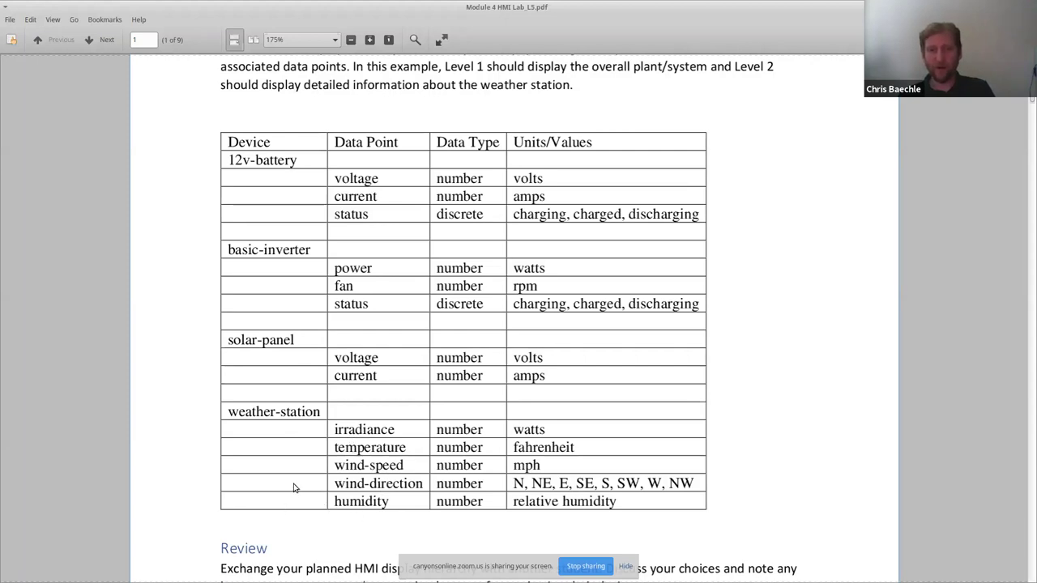
Highlight the weather station's irradiance and the basic inverter's power entries in the data point table
{"action": "double_click", "coordinate": [348, 434]}
{"action": "left_click", "coordinate": [253, 434]}
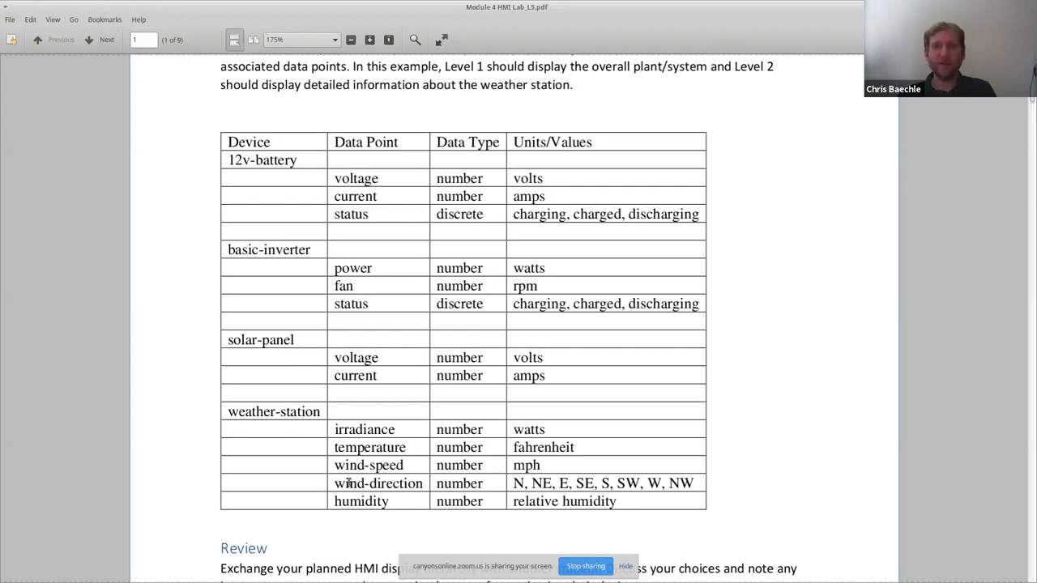
{"action": "double_click", "coordinate": [358, 431]}
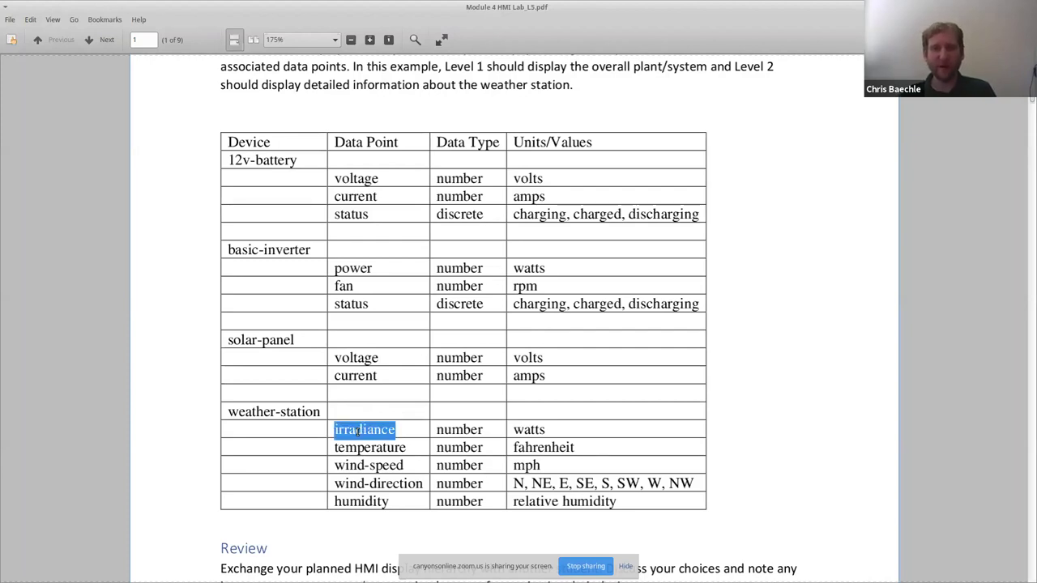
{"action": "double_click", "coordinate": [357, 270]}
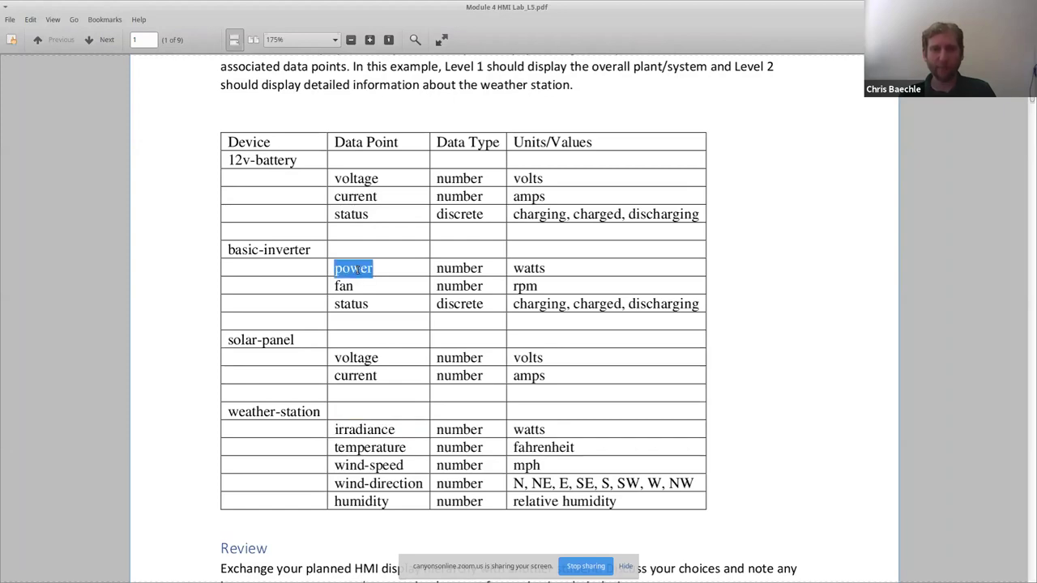
Examine the review task, the two reference HMI level diagrams and the Microsoft Paint instructions in the lab document
{"action": "scroll", "coordinate": [357, 270], "scroll_direction": "down", "scroll_amount": 5}
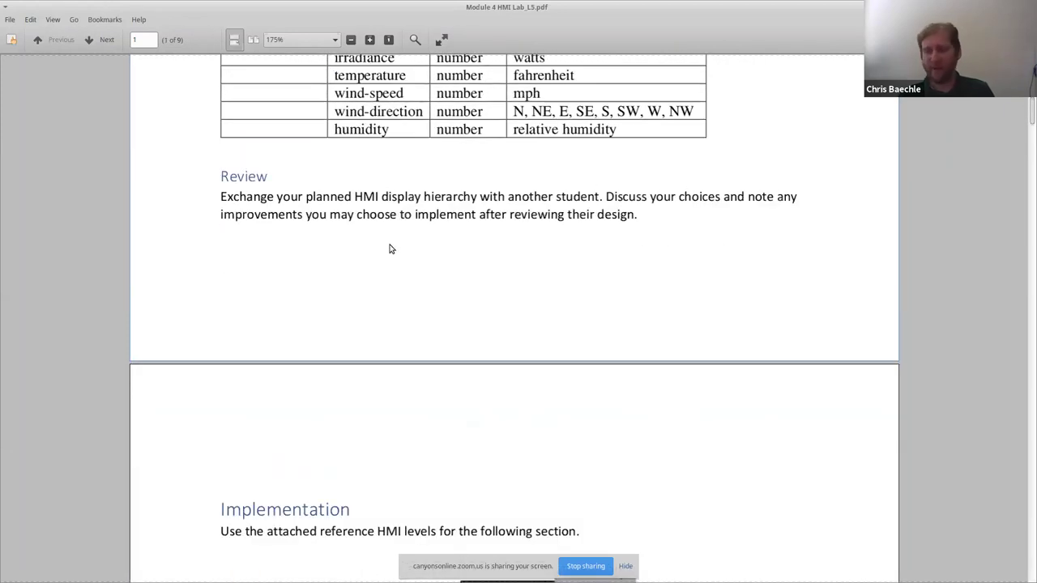
{"action": "scroll", "coordinate": [389, 249], "scroll_direction": "down", "scroll_amount": 5}
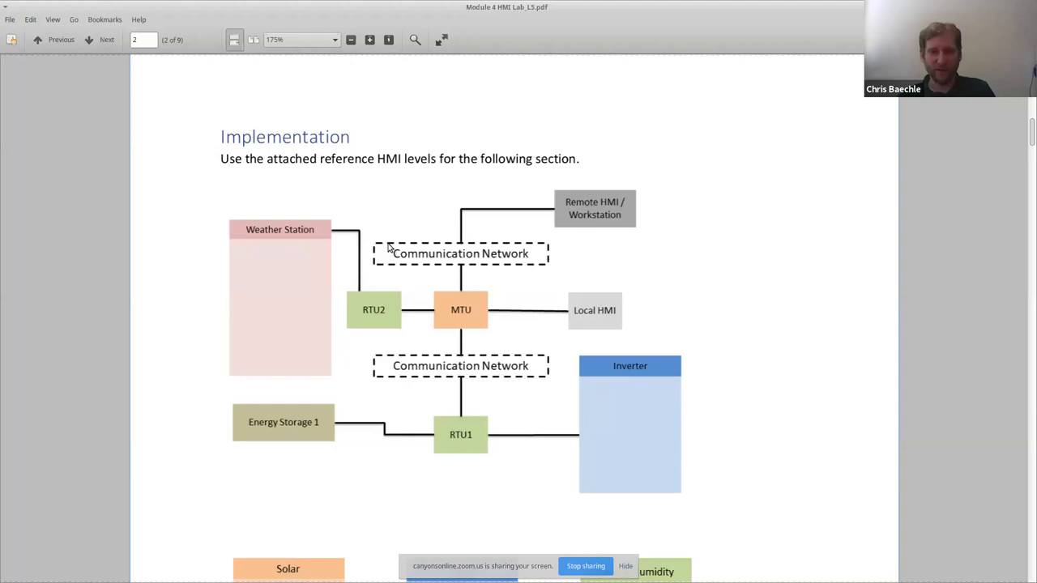
{"action": "scroll", "coordinate": [400, 237], "scroll_direction": "down", "scroll_amount": 2}
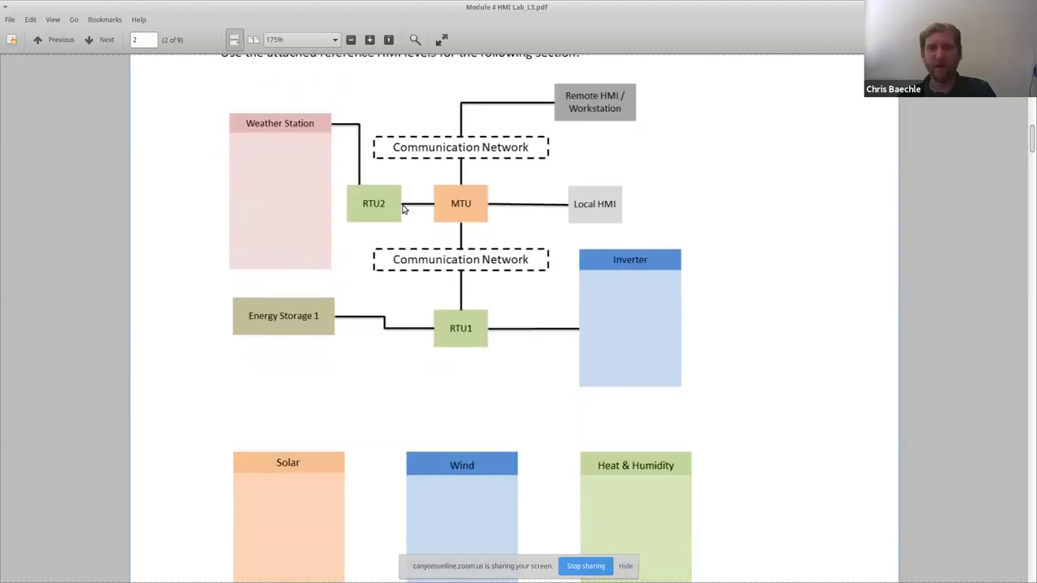
{"action": "scroll", "coordinate": [434, 284], "scroll_direction": "down", "scroll_amount": 1}
{"action": "scroll", "coordinate": [324, 178], "scroll_direction": "up", "scroll_amount": 1}
{"action": "scroll", "coordinate": [630, 305], "scroll_direction": "down", "scroll_amount": 3}
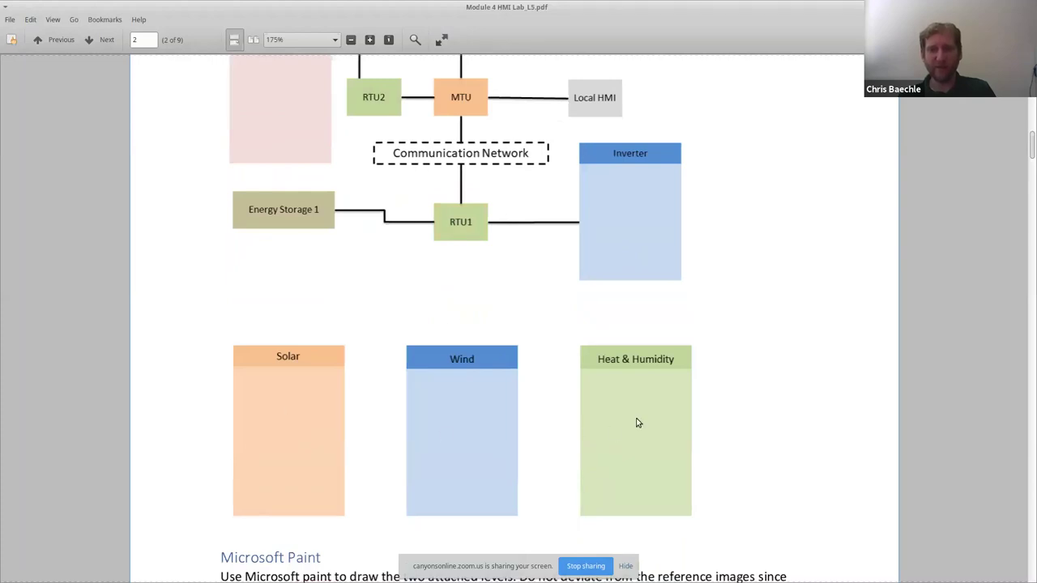
{"action": "scroll", "coordinate": [637, 422], "scroll_direction": "down", "scroll_amount": 9}
{"action": "scroll", "coordinate": [579, 303], "scroll_direction": "up", "scroll_amount": 2}
{"action": "scroll", "coordinate": [567, 304], "scroll_direction": "up", "scroll_amount": 2}
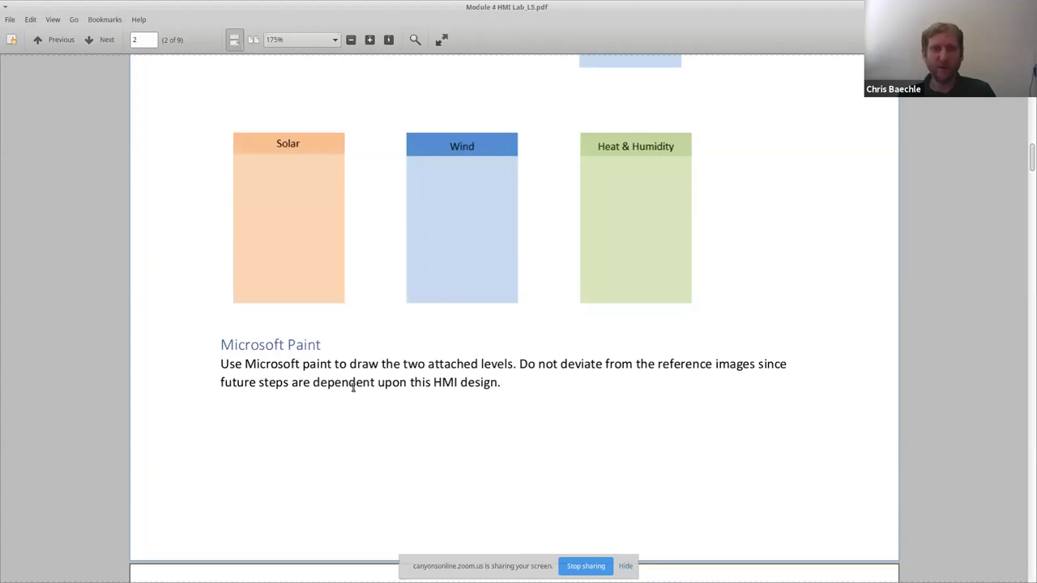
Clear the lab PDF away, request the lab files download on the Lumen Scada welcome page, and dismiss the download dialog
{"action": "left_click_drag", "start_coordinate": [481, 9], "coordinate": [1036, 11]}
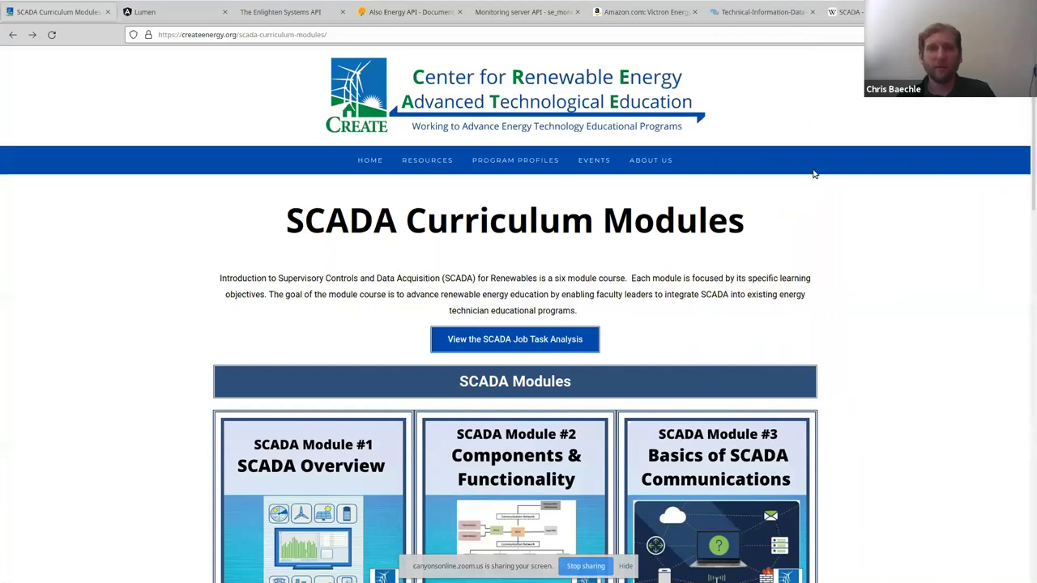
{"action": "left_click", "coordinate": [154, 14]}
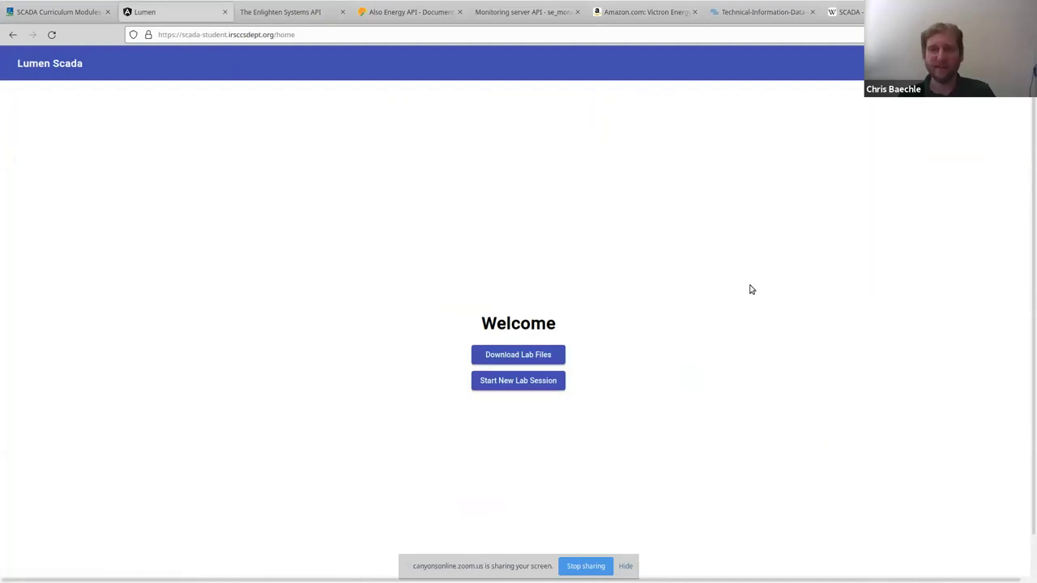
{"action": "left_click", "coordinate": [531, 358]}
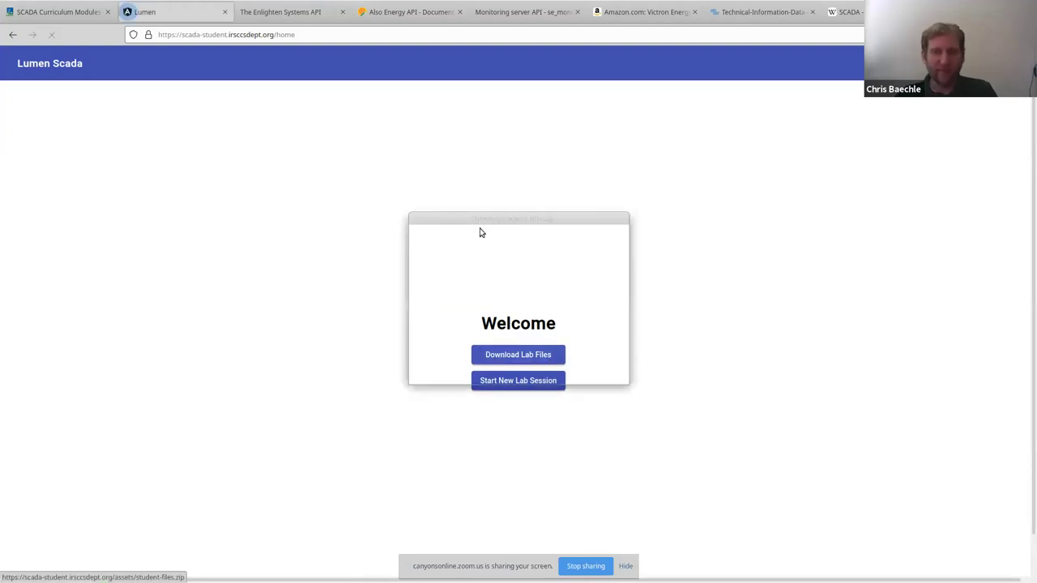
{"action": "left_click", "coordinate": [550, 375]}
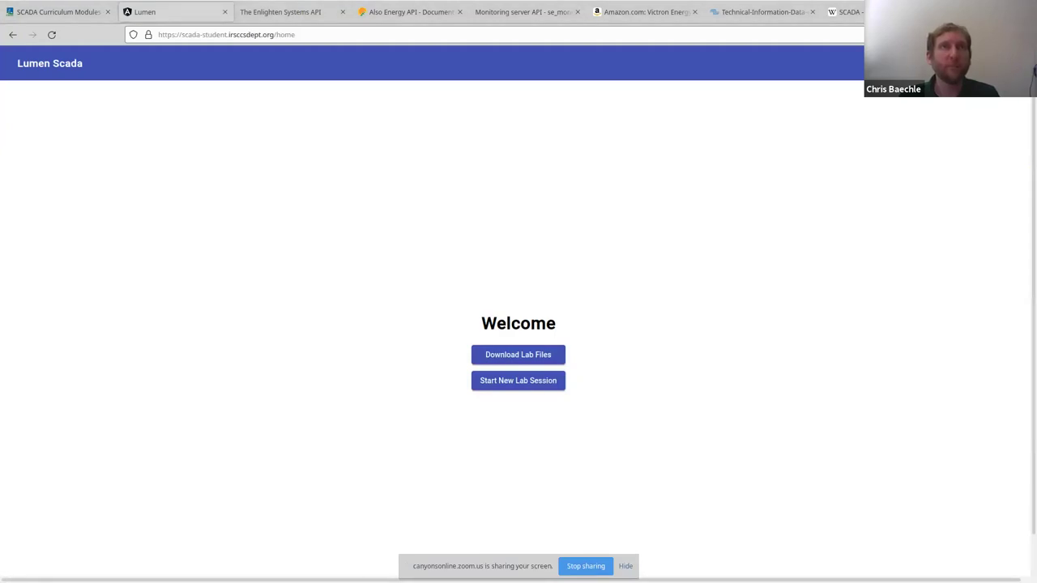
View the scada-weather.png image of the Main Campus weather sensors in an enlarged viewer window, and close it
{"action": "left_click_drag", "start_coordinate": [592, 17], "coordinate": [481, 138]}
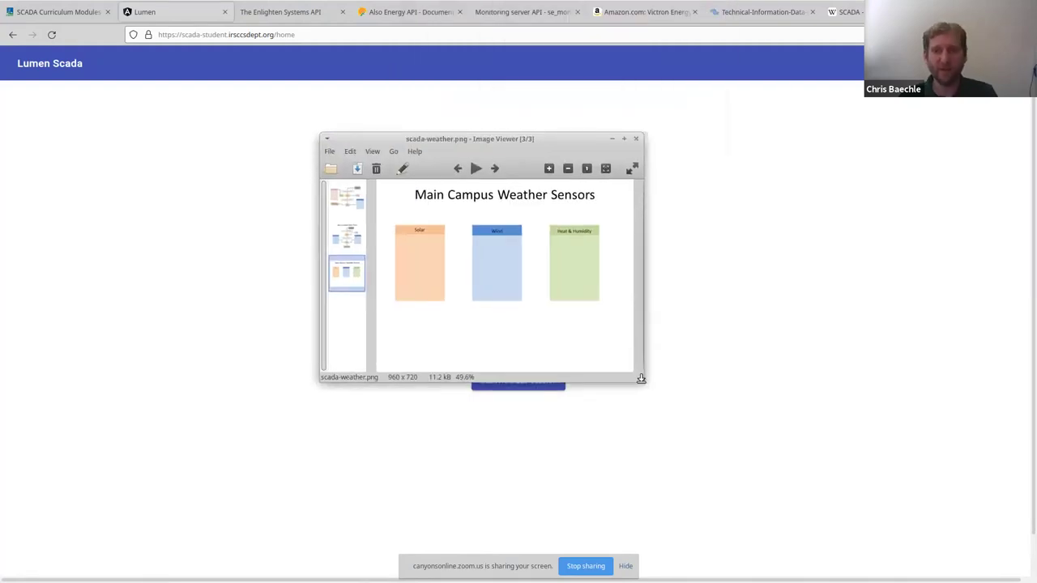
{"action": "left_click_drag", "start_coordinate": [639, 378], "coordinate": [669, 574]}
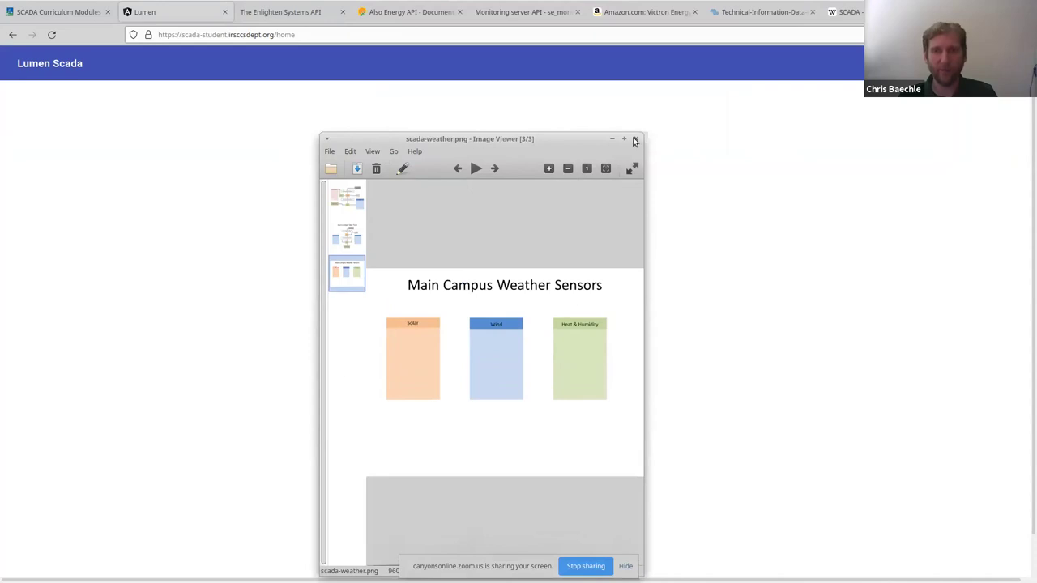
{"action": "left_click", "coordinate": [636, 140]}
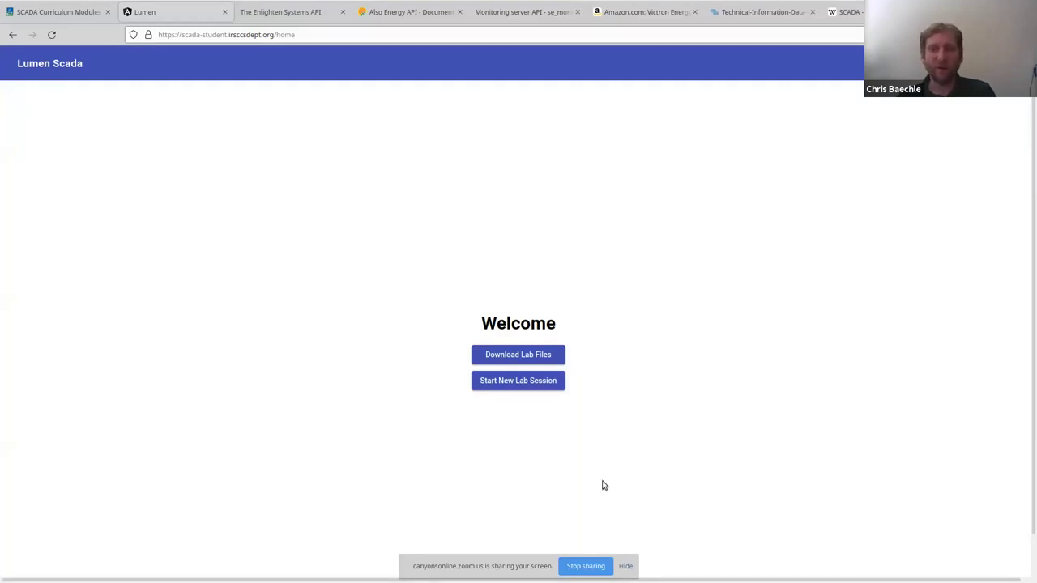
Start a new lab session and create a location named Main Campus with scada-site.png as its image
{"action": "left_click", "coordinate": [527, 387]}
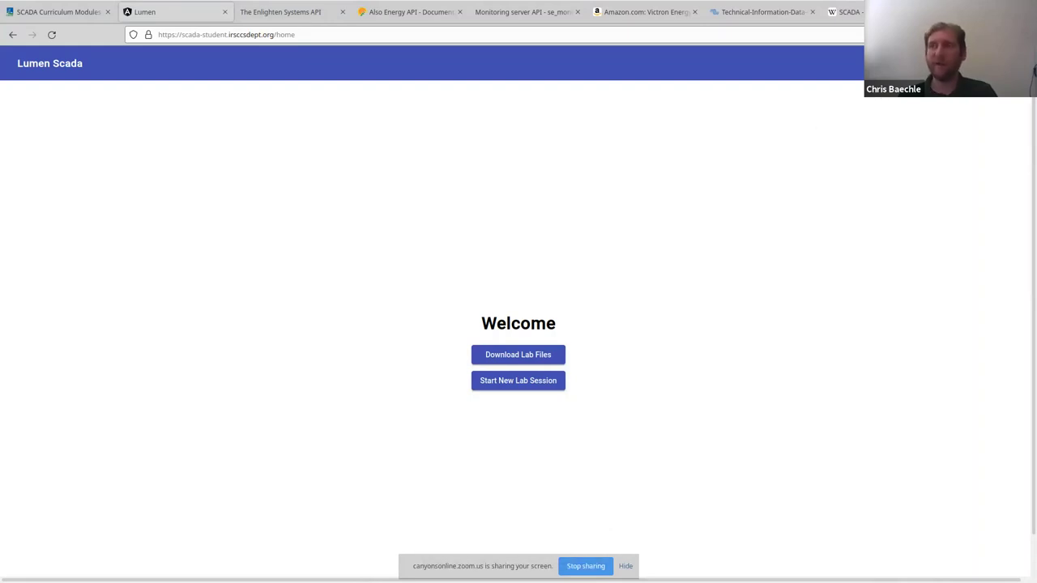
{"action": "left_click", "coordinate": [948, 81]}
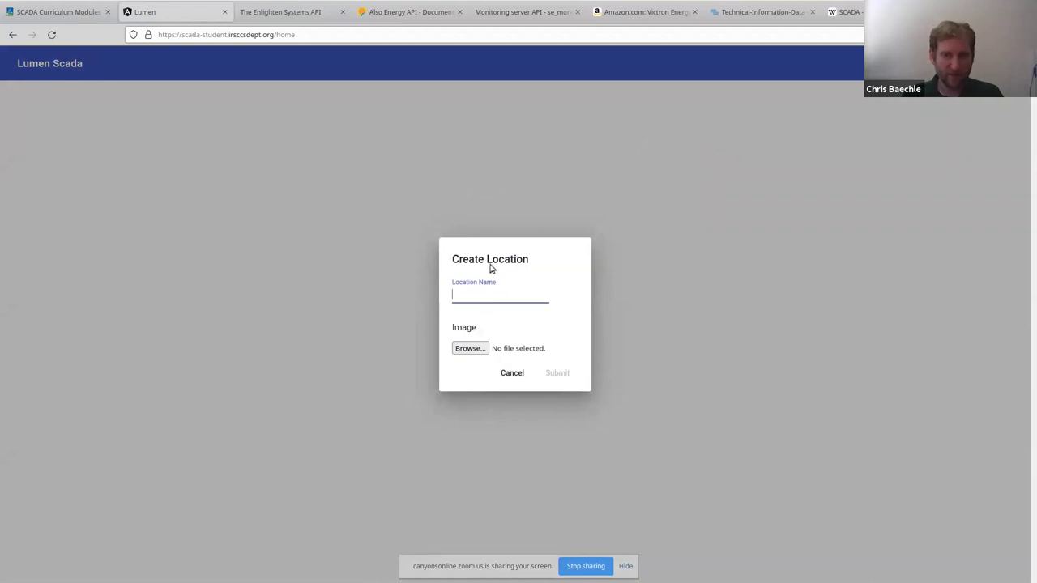
{"action": "type", "text": "M"}
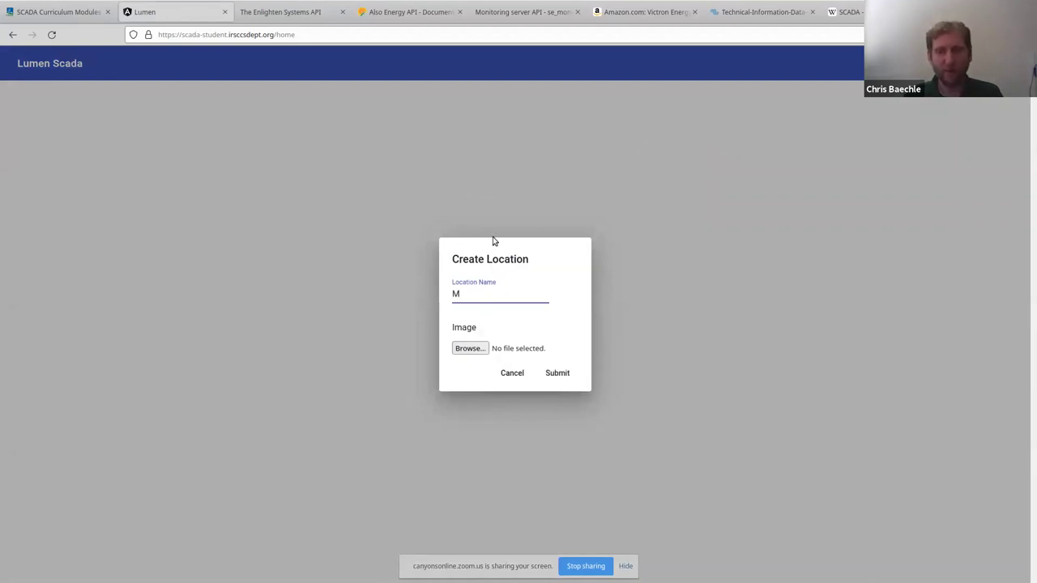
{"action": "type", "text": "ain Campus"}
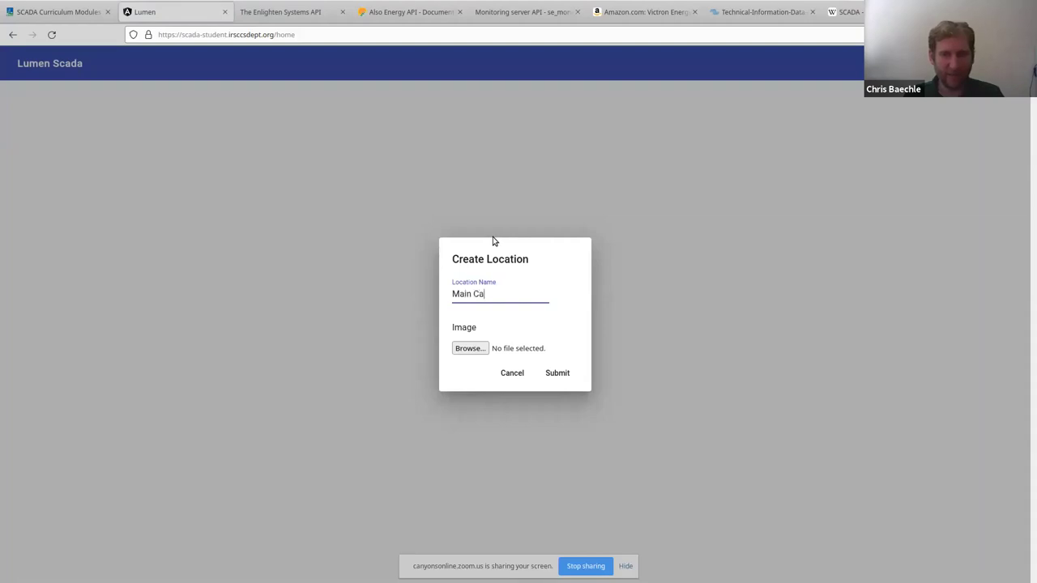
{"action": "left_click", "coordinate": [471, 348]}
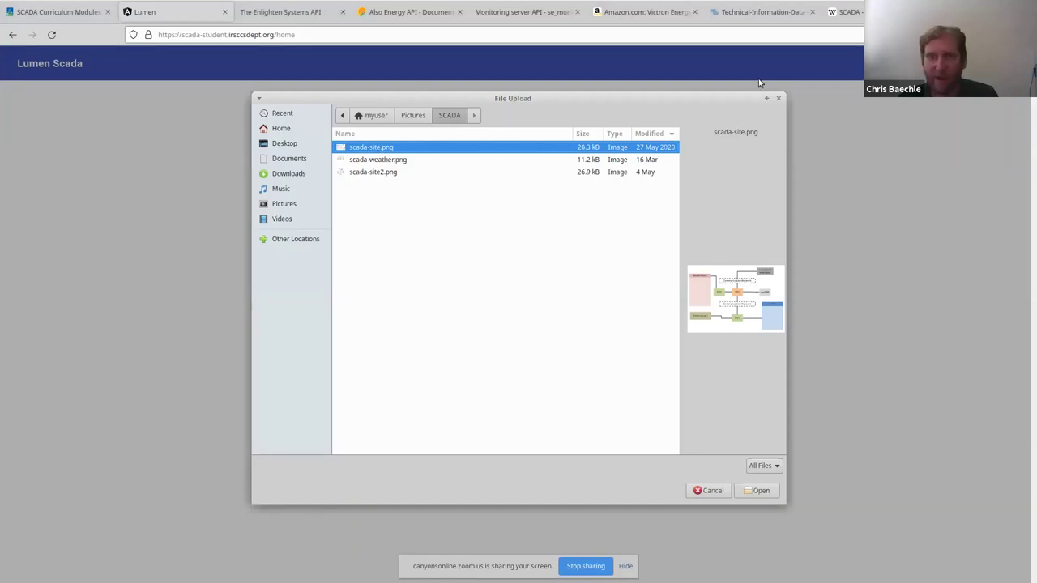
{"action": "left_click", "coordinate": [757, 491]}
{"action": "left_click", "coordinate": [561, 371]}
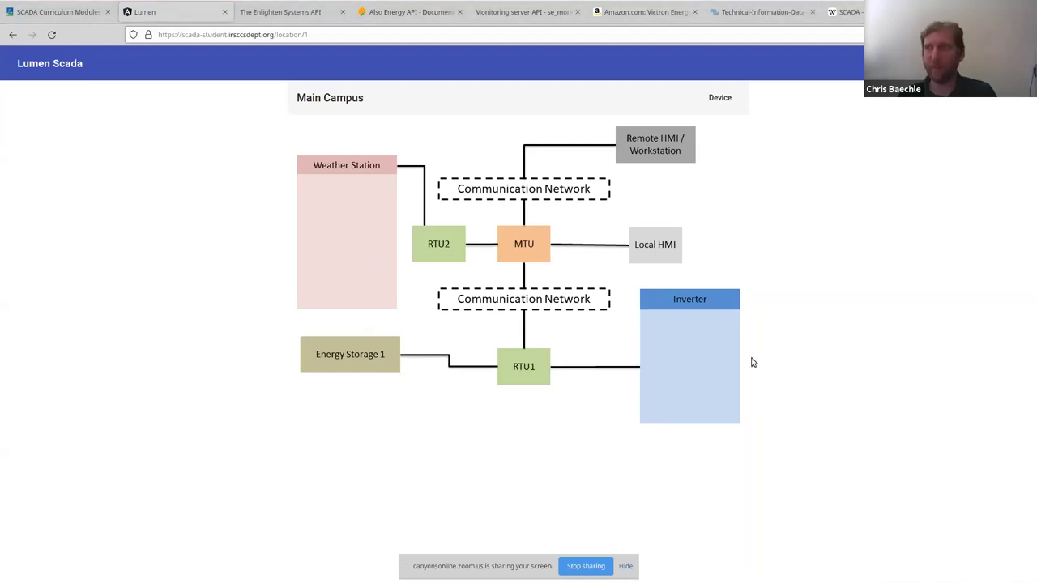
Start a new device with RTU address rtu1, device address inverter1, the Inverter image and the basic-inverter driver schema
{"action": "left_click", "coordinate": [720, 98]}
{"action": "left_click", "coordinate": [715, 127]}
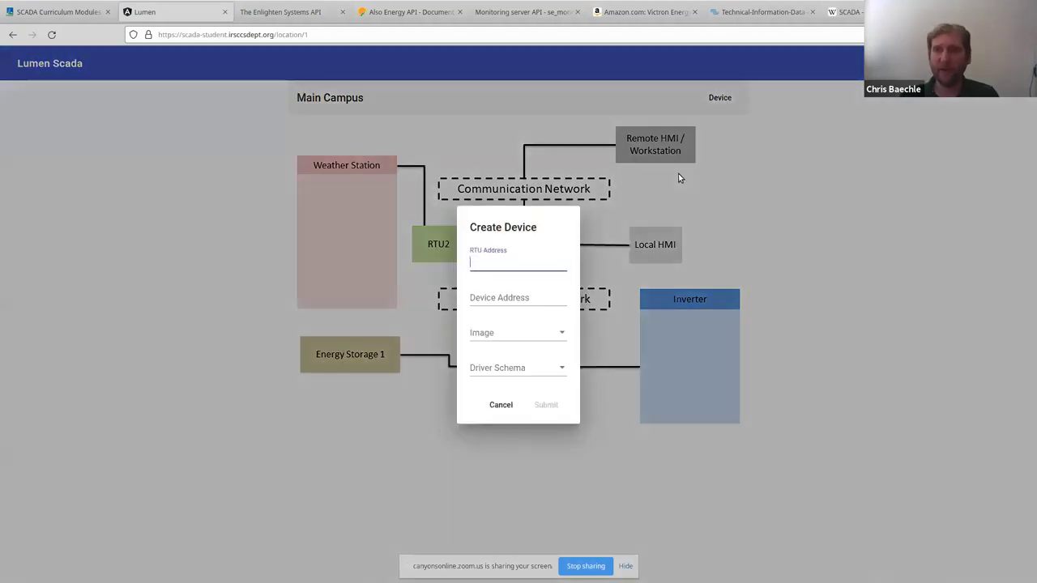
{"action": "type", "text": "rtu1"}
{"action": "key", "text": "Tab"}
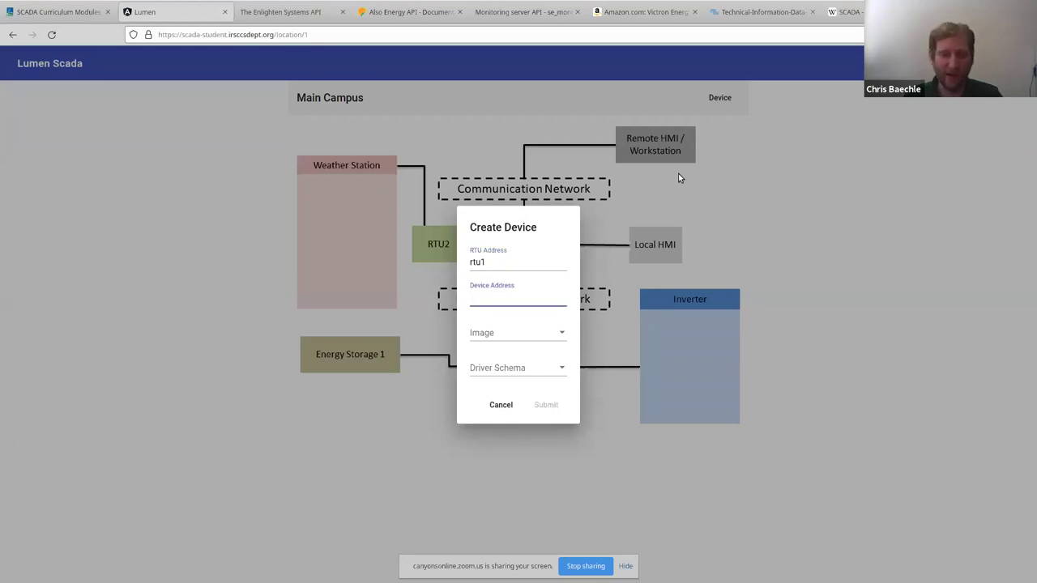
{"action": "type", "text": "inverter1"}
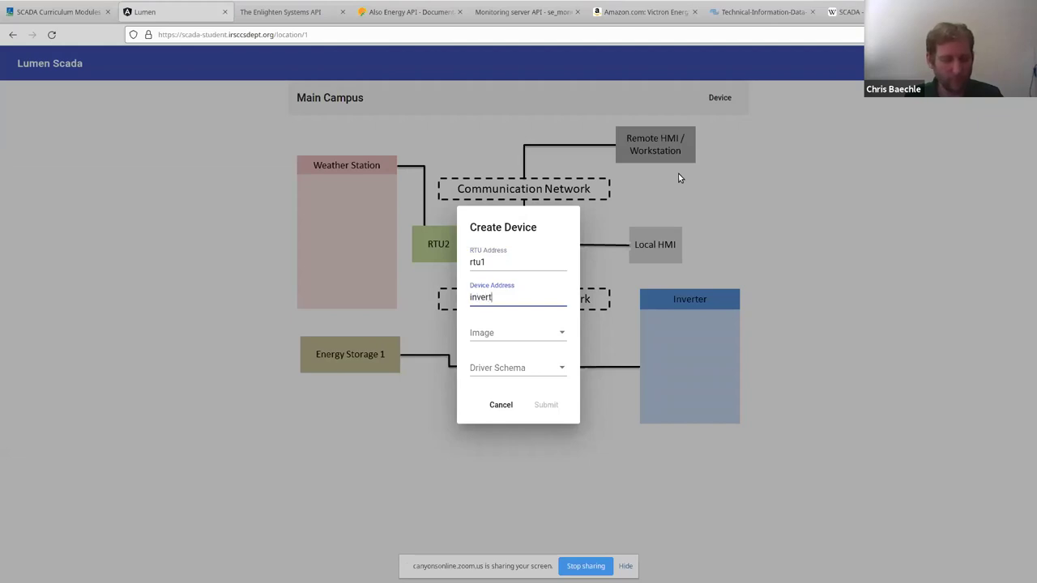
{"action": "left_click", "coordinate": [556, 336]}
{"action": "left_click", "coordinate": [493, 332]}
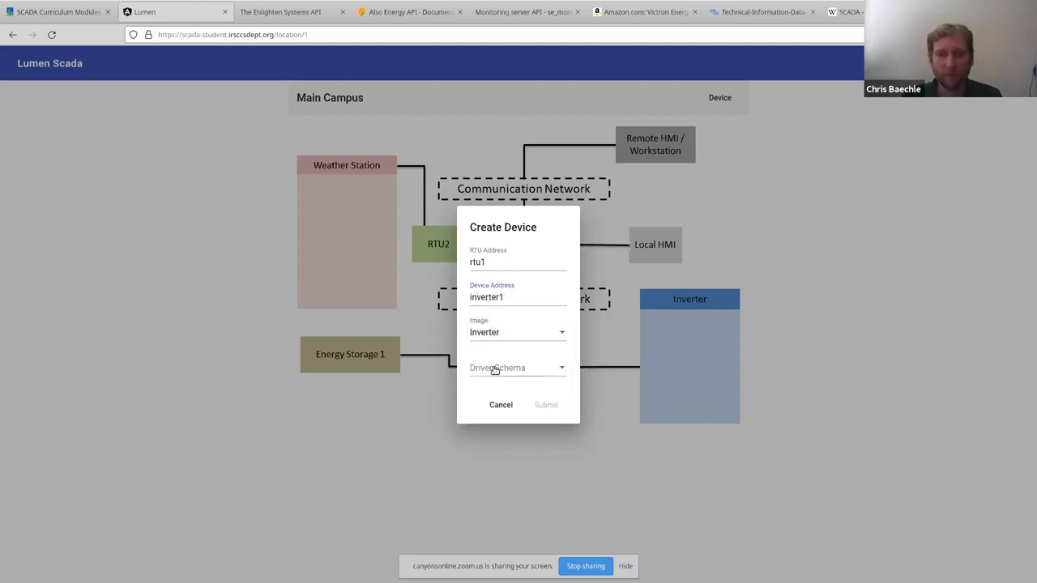
{"action": "left_click", "coordinate": [494, 367]}
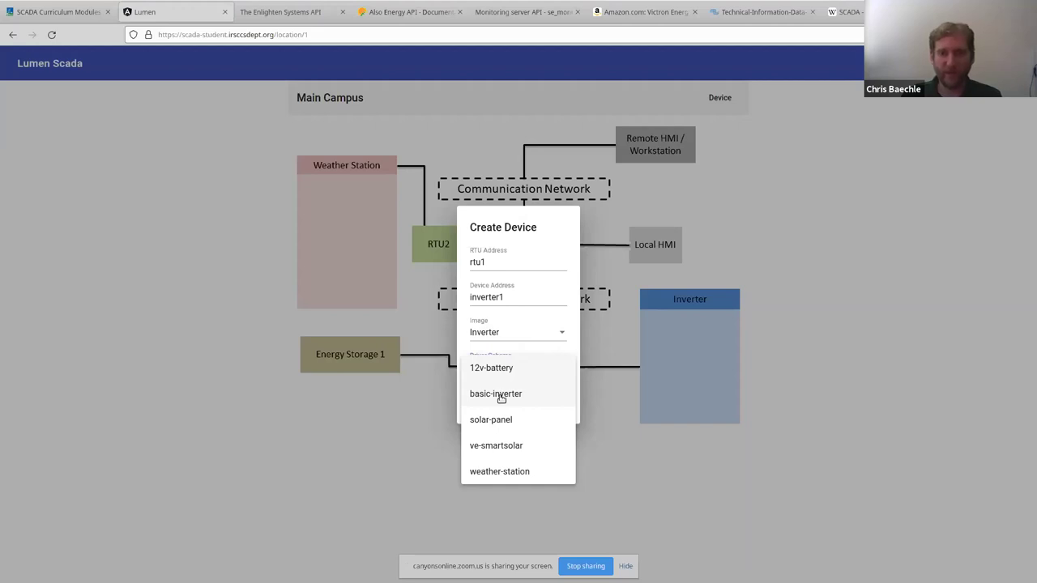
{"action": "left_click", "coordinate": [497, 395]}
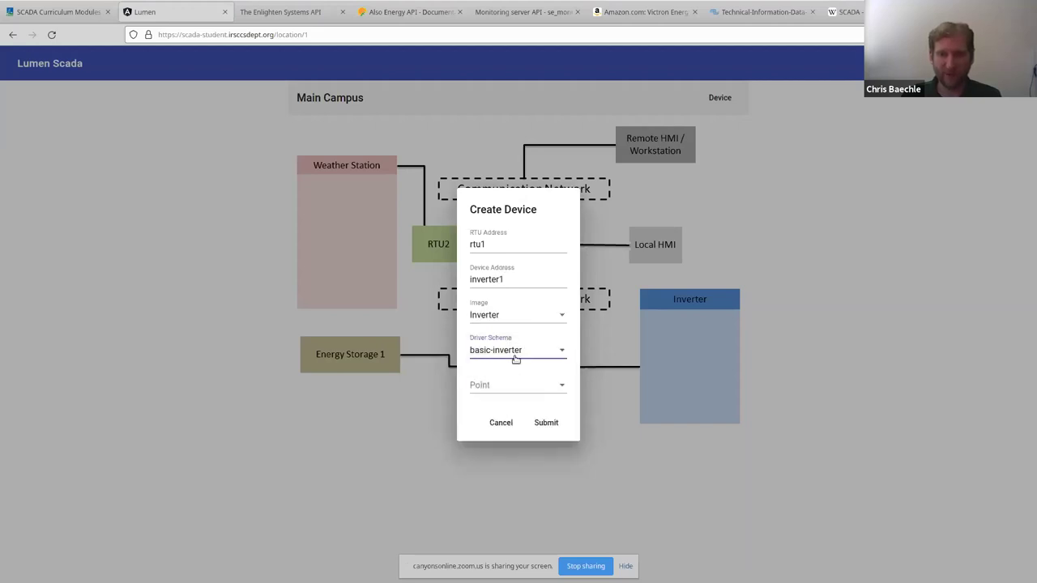
Add power and status as the inverter's display points and submit the device
{"action": "left_click", "coordinate": [503, 387]}
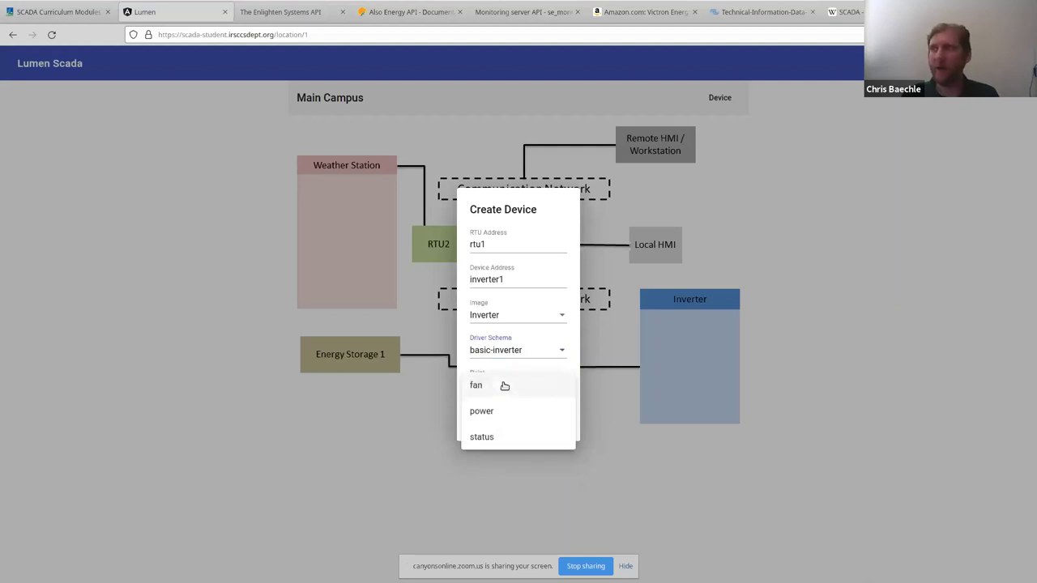
{"action": "left_click", "coordinate": [496, 414]}
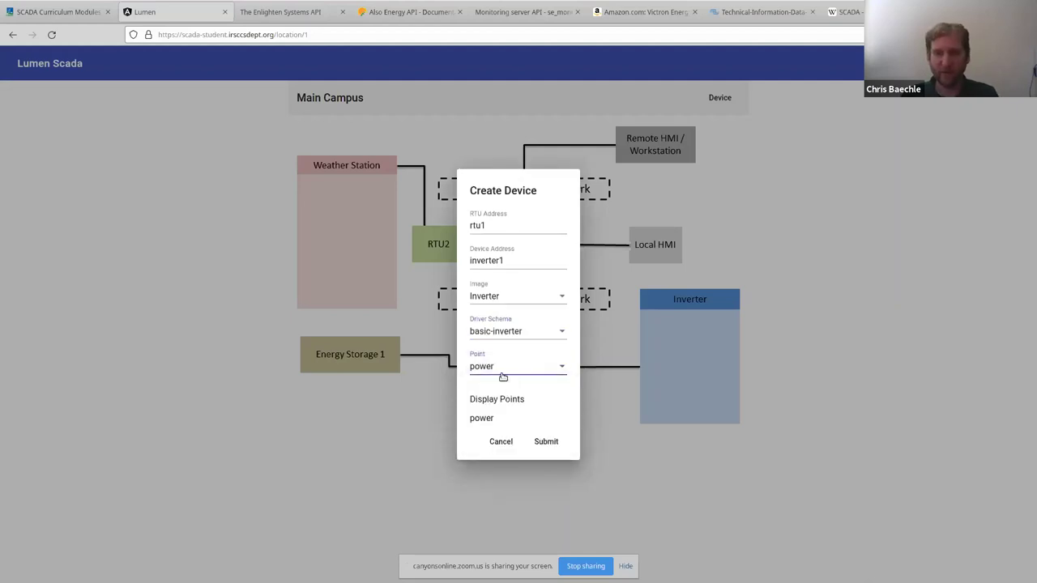
{"action": "left_click", "coordinate": [501, 369]}
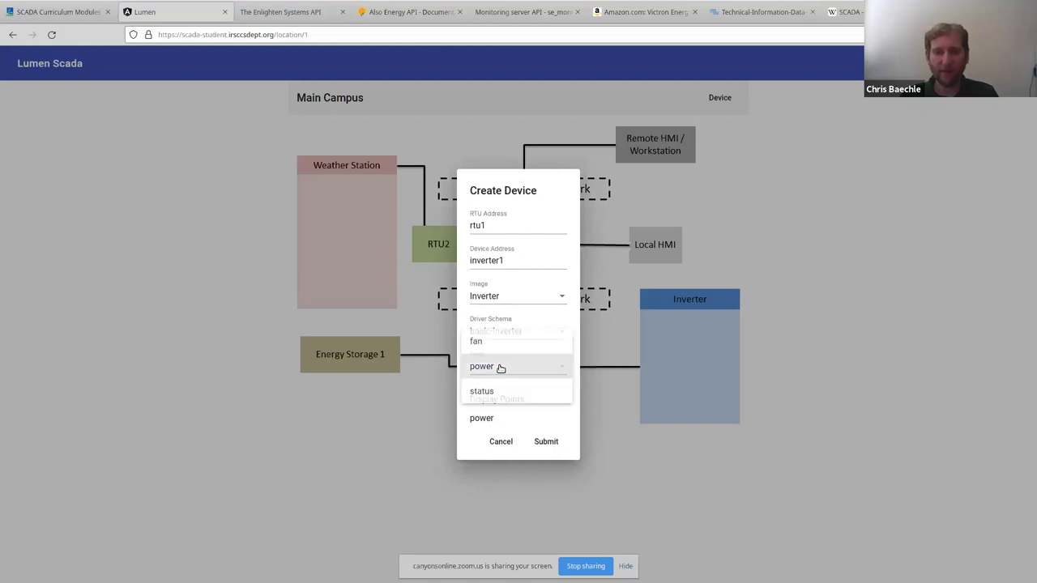
{"action": "left_click", "coordinate": [506, 387]}
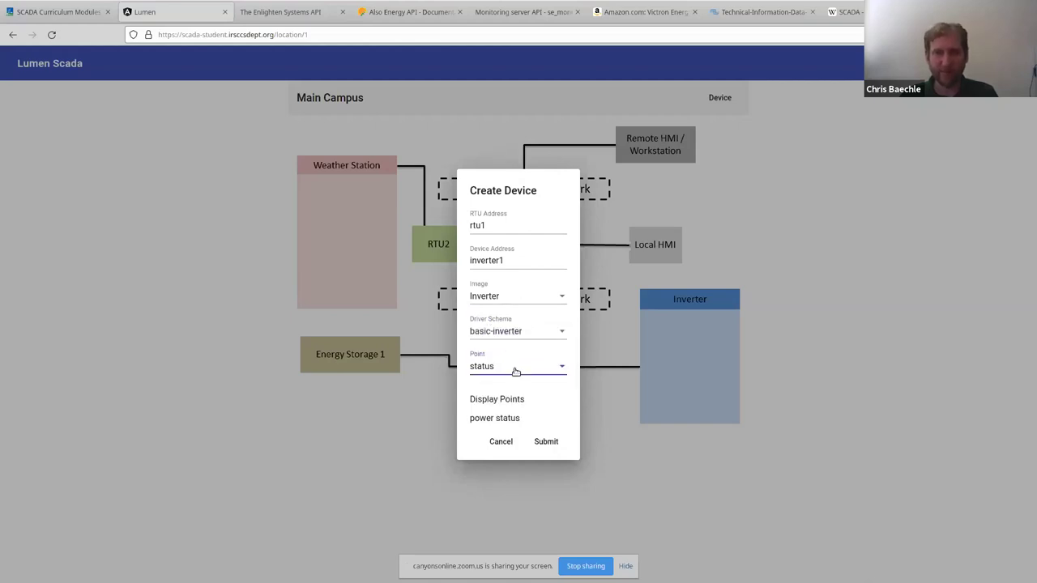
{"action": "left_click", "coordinate": [514, 366]}
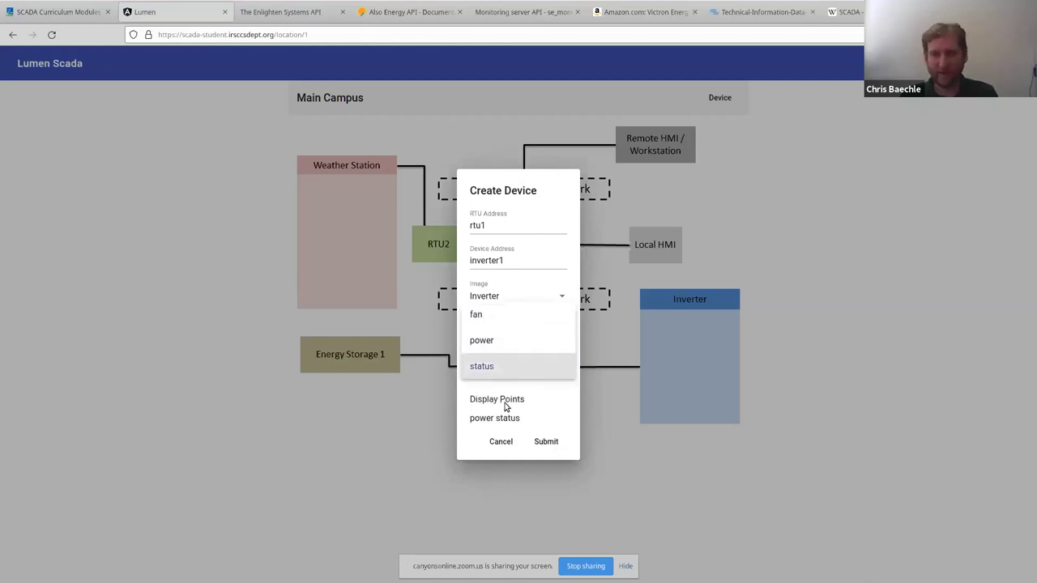
{"action": "left_click", "coordinate": [503, 398]}
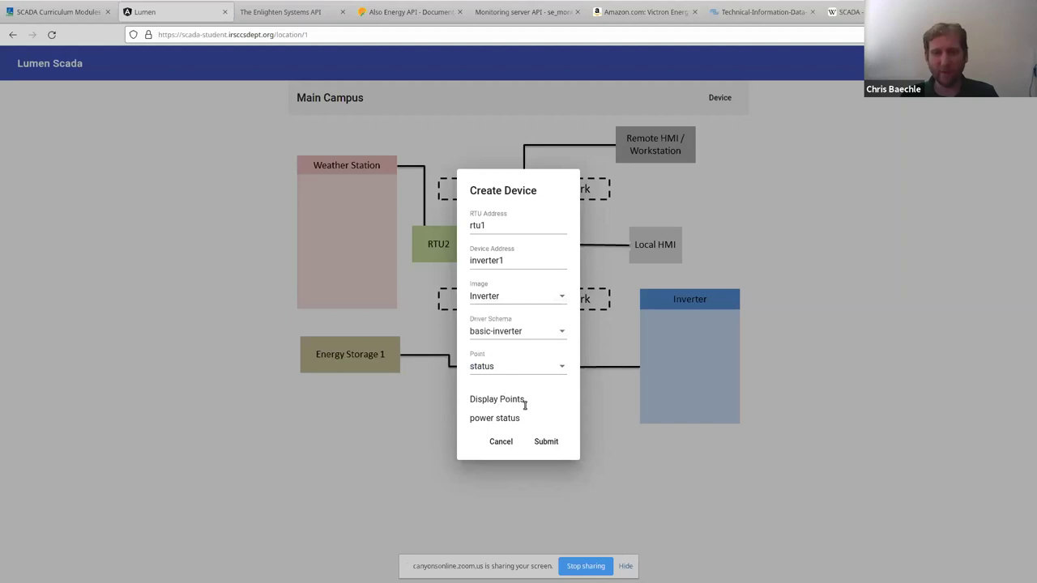
{"action": "left_click", "coordinate": [546, 442]}
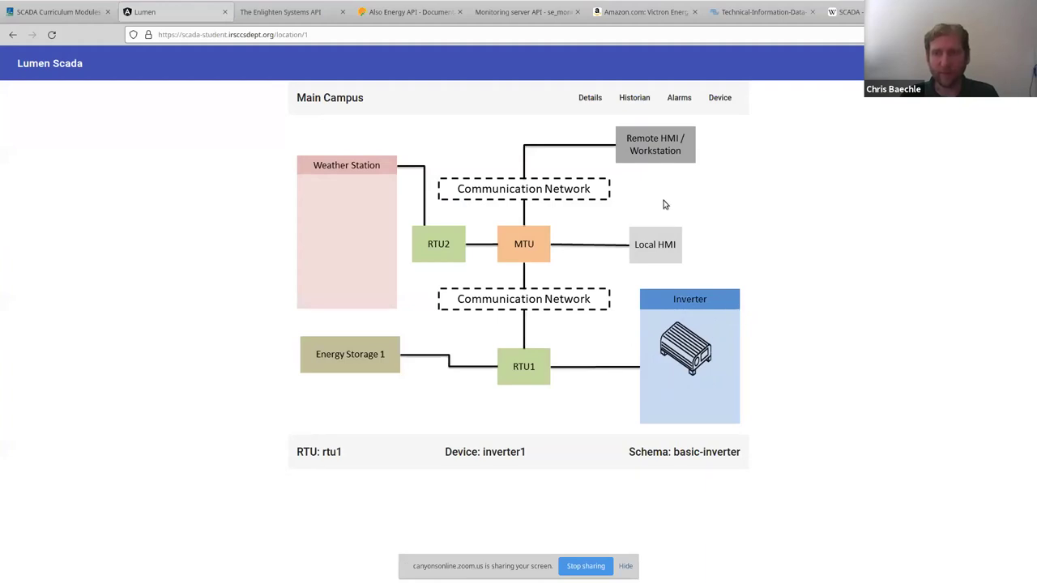
Start a second device with RTU address rtu2, device address weather1, the Weather image and the weather-station driver schema
{"action": "left_click", "coordinate": [726, 100]}
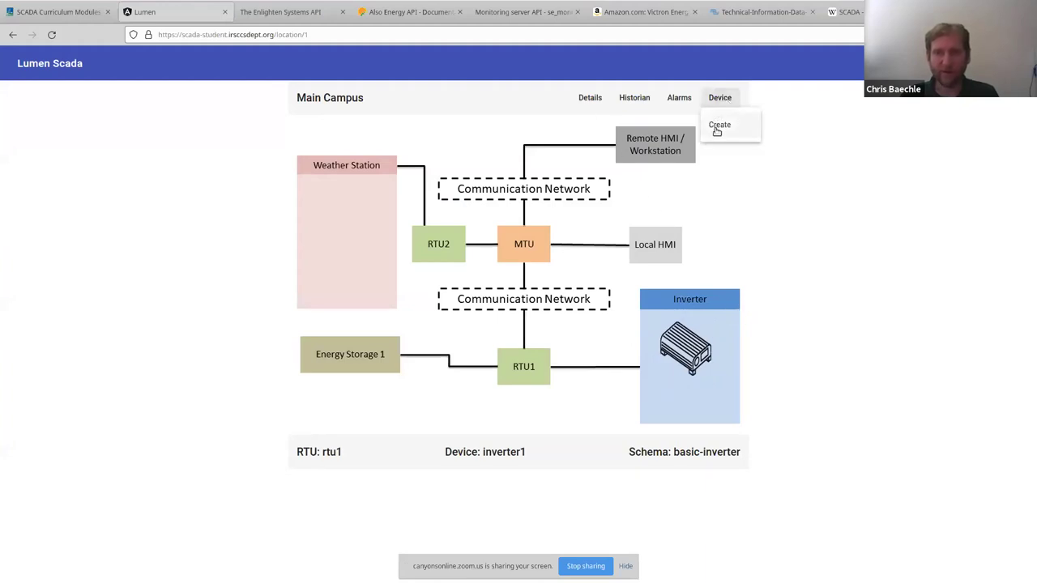
{"action": "left_click", "coordinate": [716, 126]}
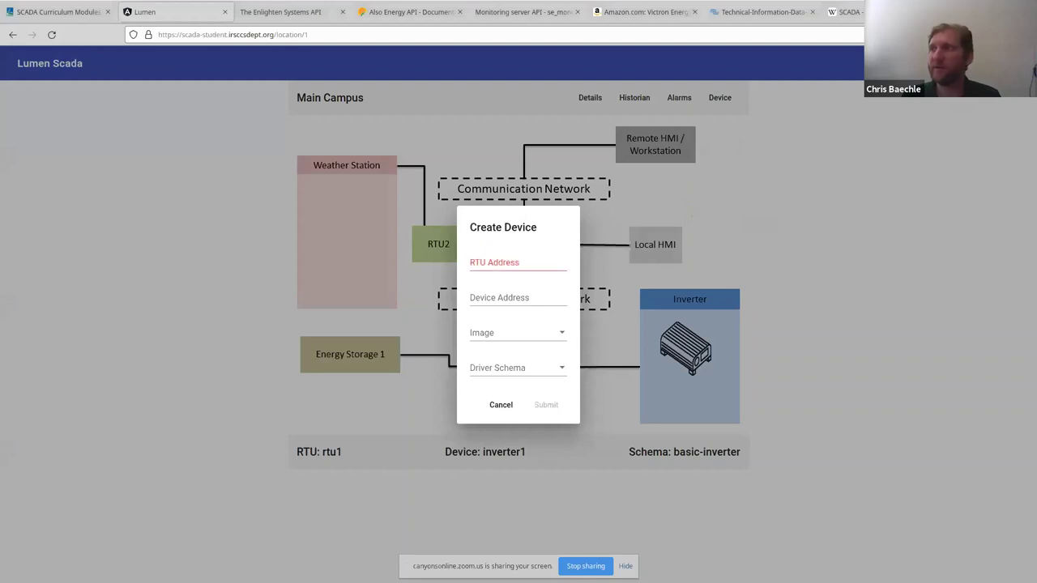
{"action": "left_click", "coordinate": [487, 263]}
{"action": "type", "text": "rtu2"}
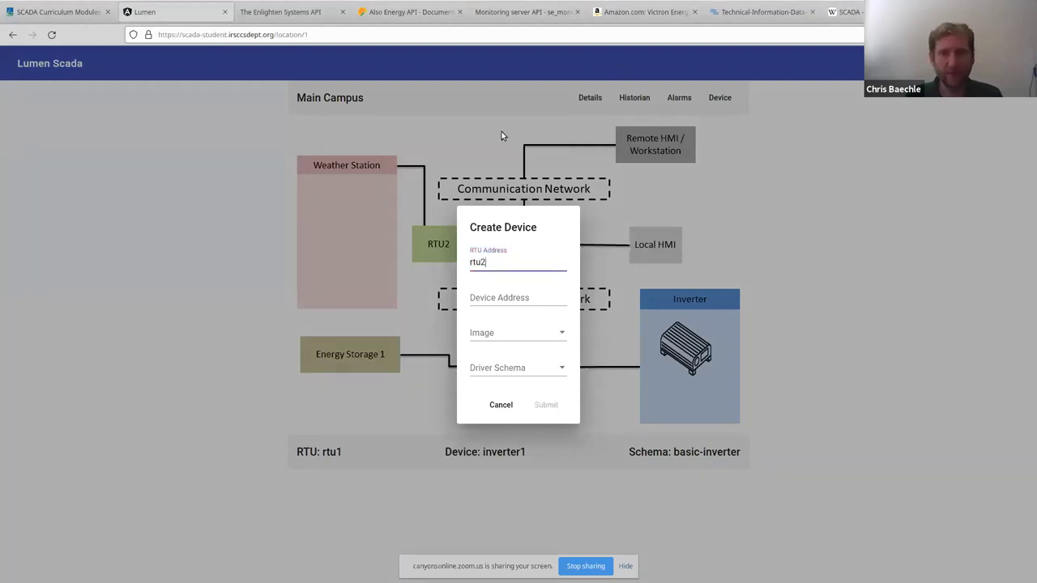
{"action": "key", "text": "Tab"}
{"action": "type", "text": "weather1"}
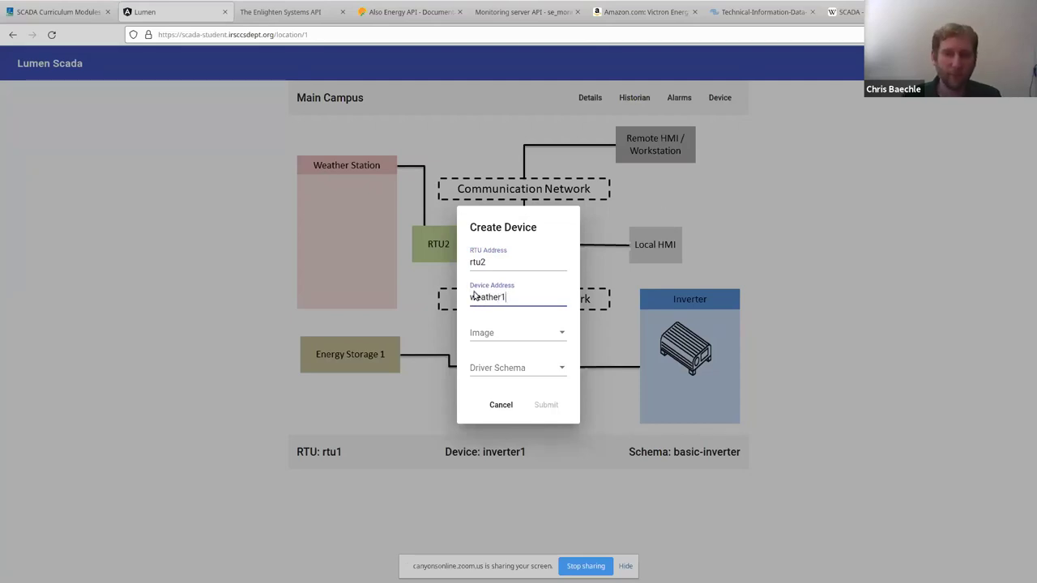
{"action": "left_click", "coordinate": [511, 332]}
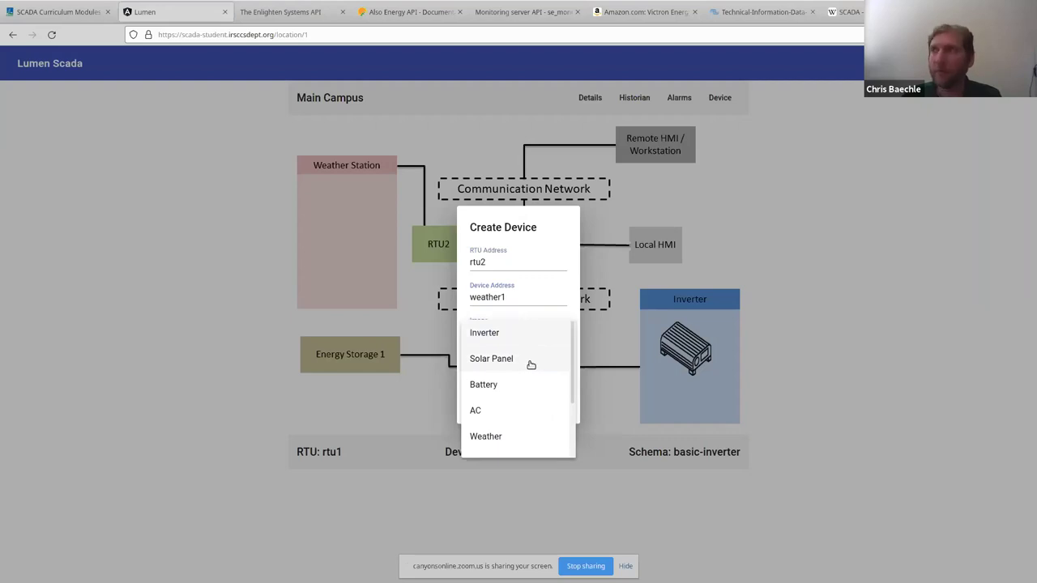
{"action": "scroll", "coordinate": [504, 363], "scroll_direction": "down", "scroll_amount": 1}
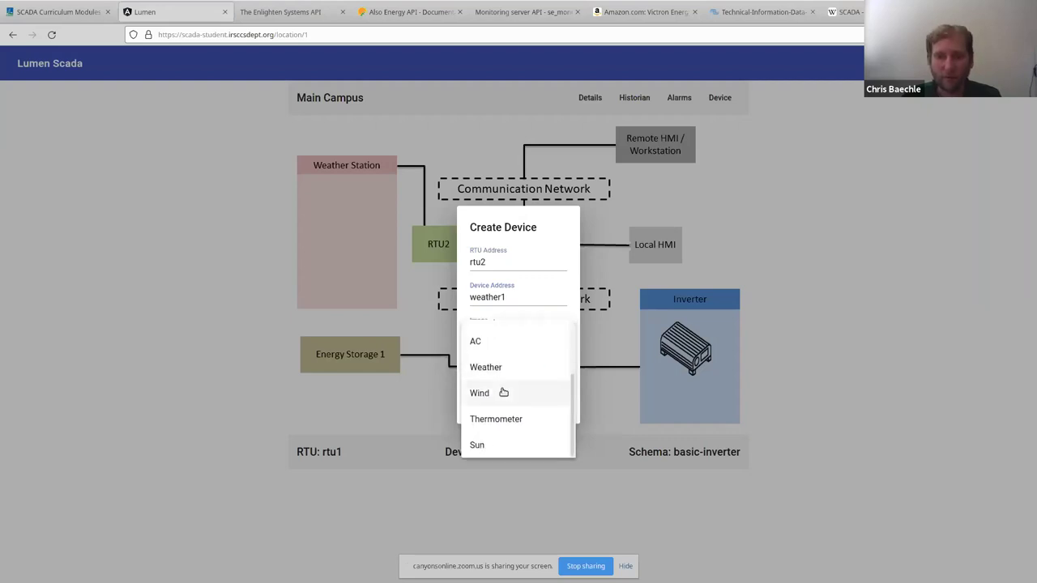
{"action": "left_click", "coordinate": [490, 369]}
{"action": "left_click", "coordinate": [503, 370]}
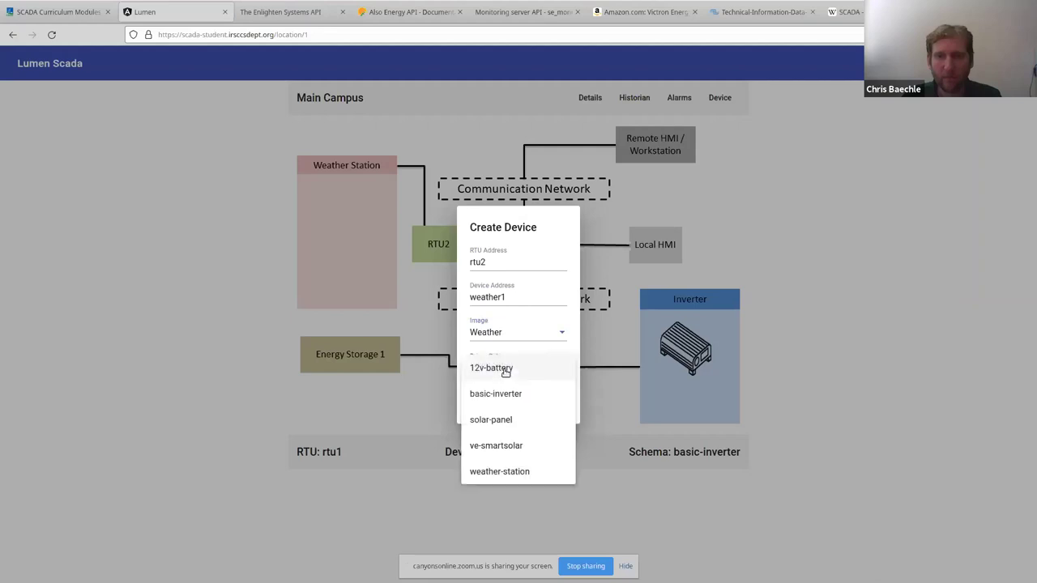
{"action": "left_click", "coordinate": [503, 474]}
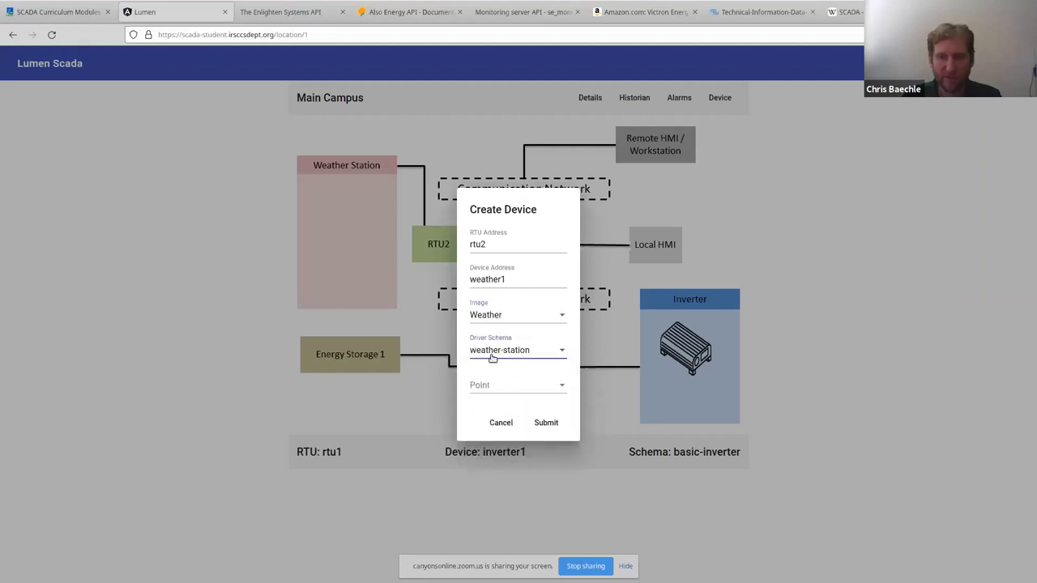
Add temperature and irradiance as the weather station's display points and submit the device
{"action": "left_click", "coordinate": [489, 389]}
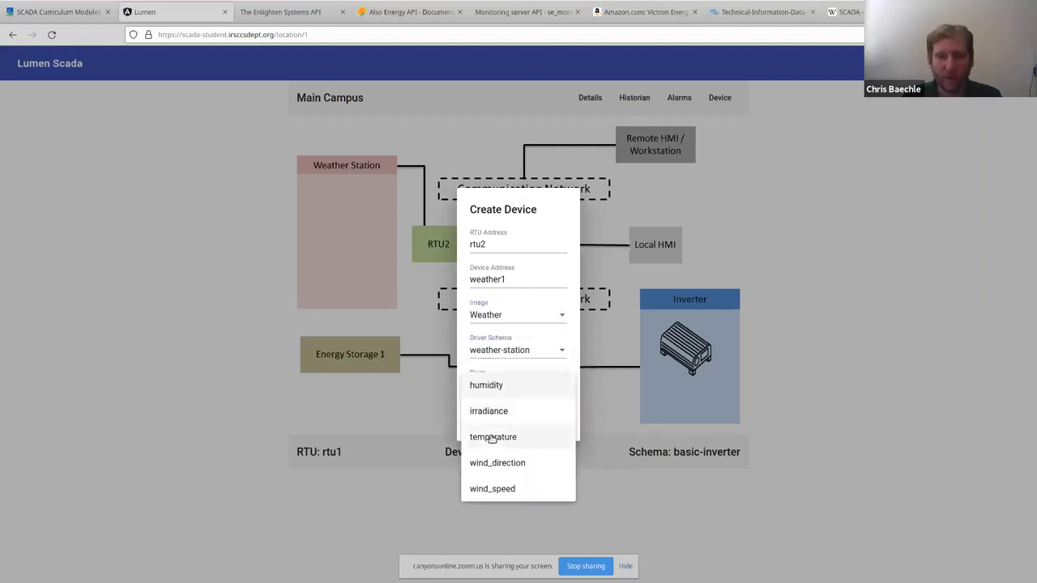
{"action": "left_click", "coordinate": [493, 438]}
{"action": "left_click", "coordinate": [494, 366]}
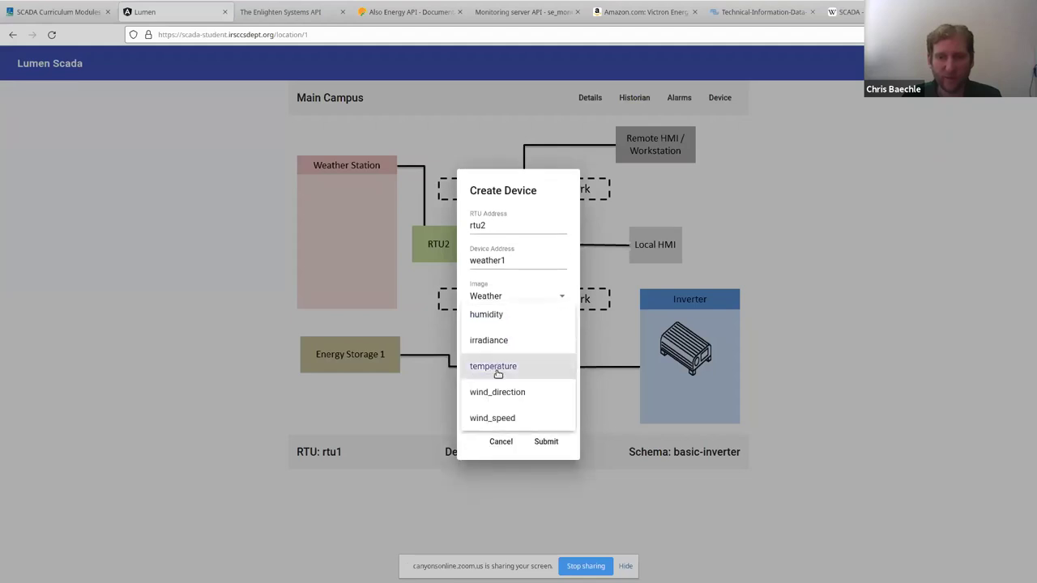
{"action": "left_click", "coordinate": [495, 342]}
{"action": "left_click", "coordinate": [548, 445]}
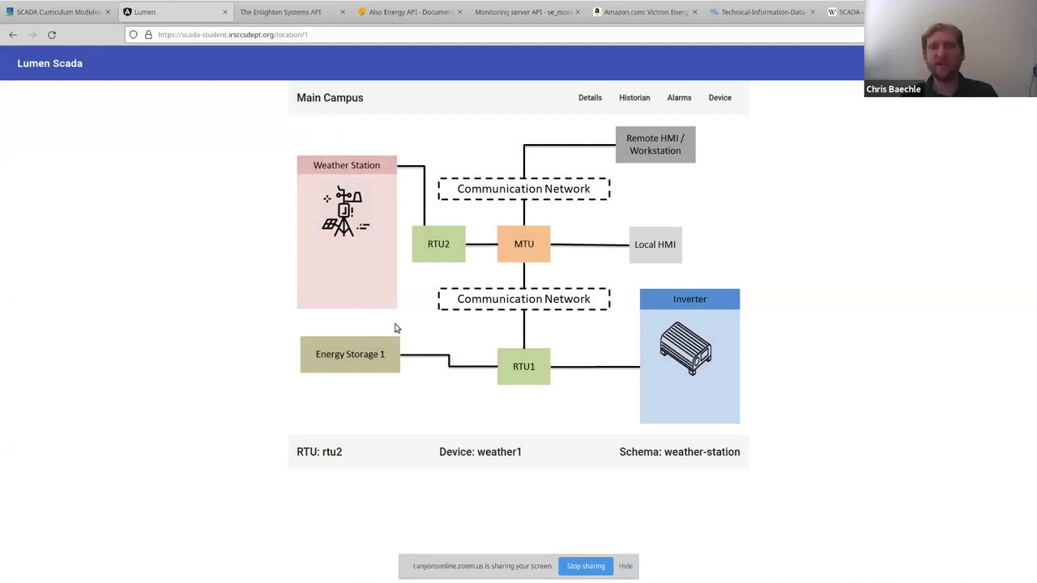
Open the Lumen Scada simulator in a separate browser tab and submit LAB_1 with STEP_1
{"action": "left_click", "coordinate": [348, 183]}
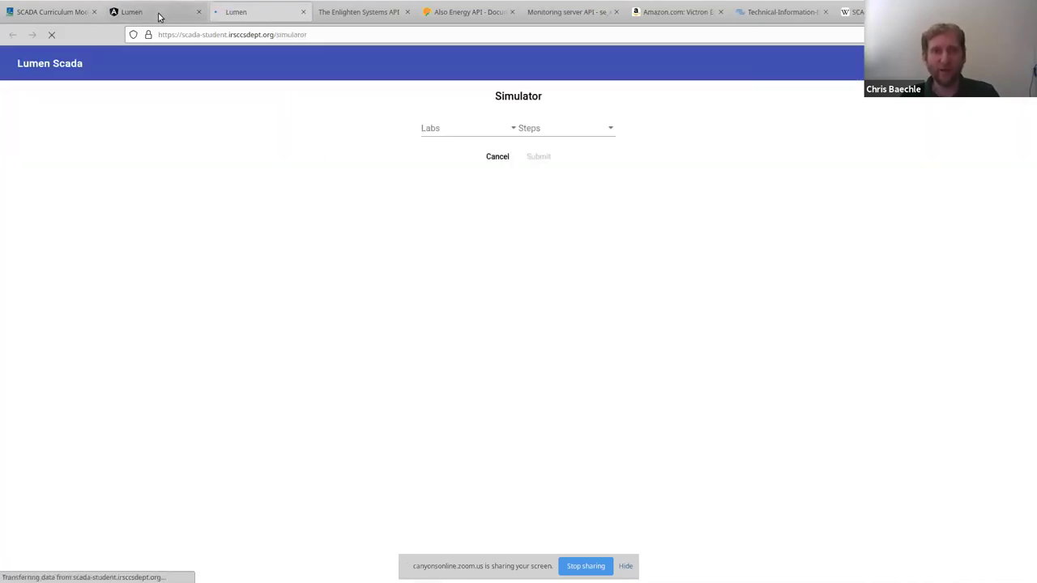
{"action": "left_click", "coordinate": [489, 130]}
{"action": "left_click", "coordinate": [470, 129]}
{"action": "left_click", "coordinate": [538, 130]}
{"action": "left_click", "coordinate": [538, 156]}
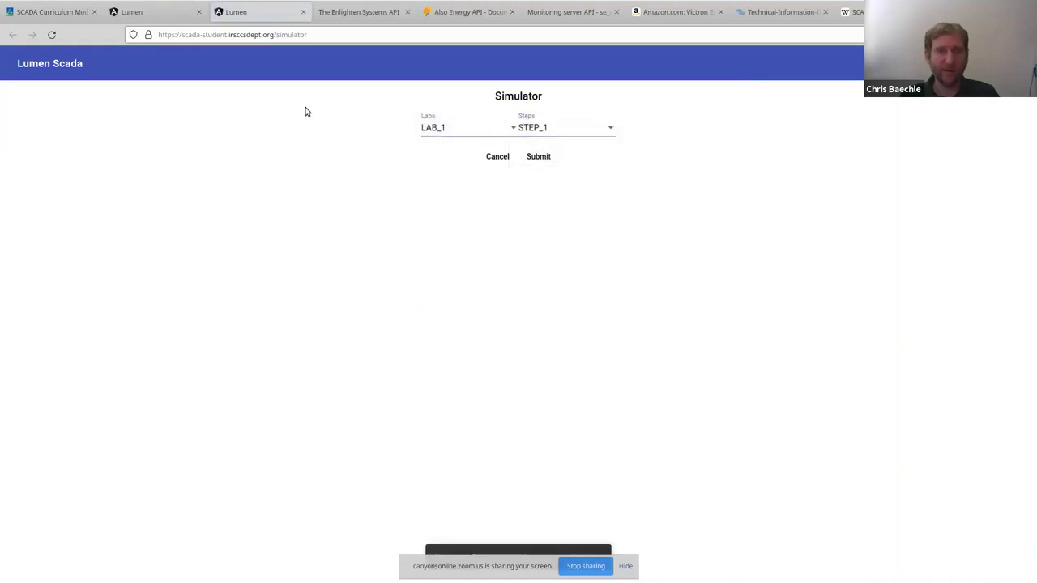
Return to the Main Campus HMI page and enlarge it to 120% to read the live device values
{"action": "left_click", "coordinate": [145, 13]}
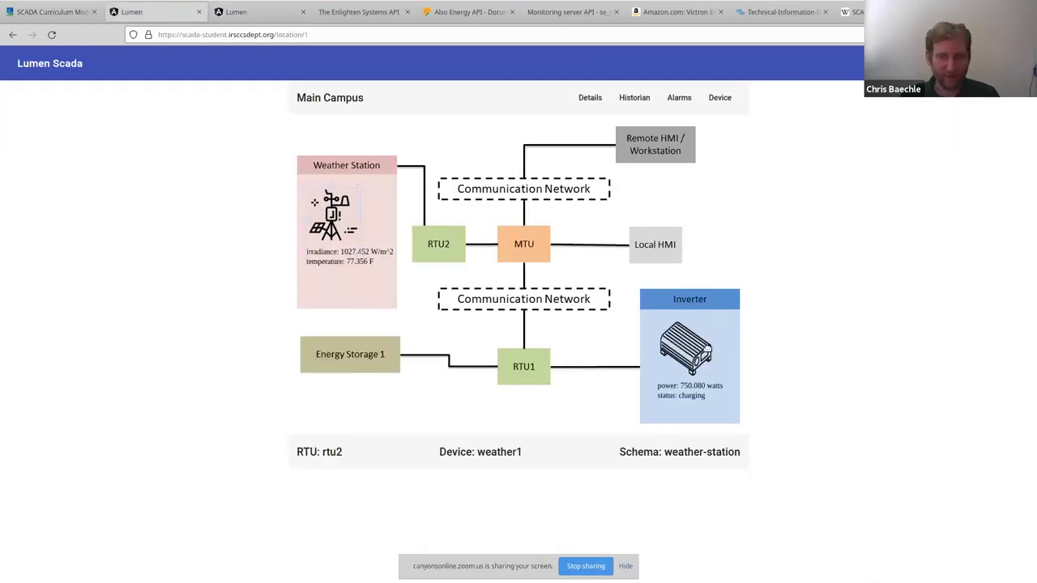
{"action": "key", "text": "ctrl+plus"}
{"action": "key", "text": "ctrl+plus"}
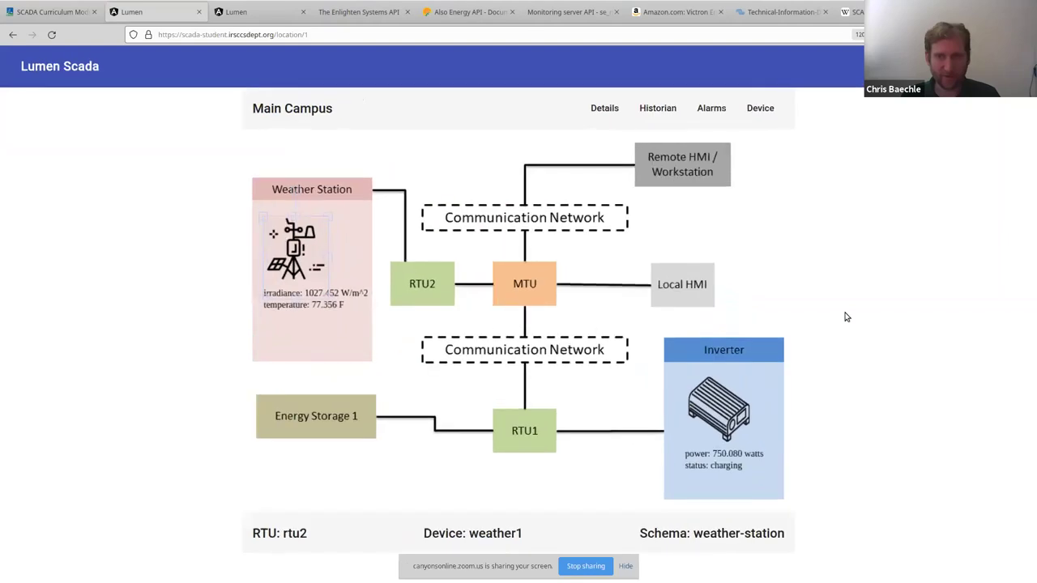
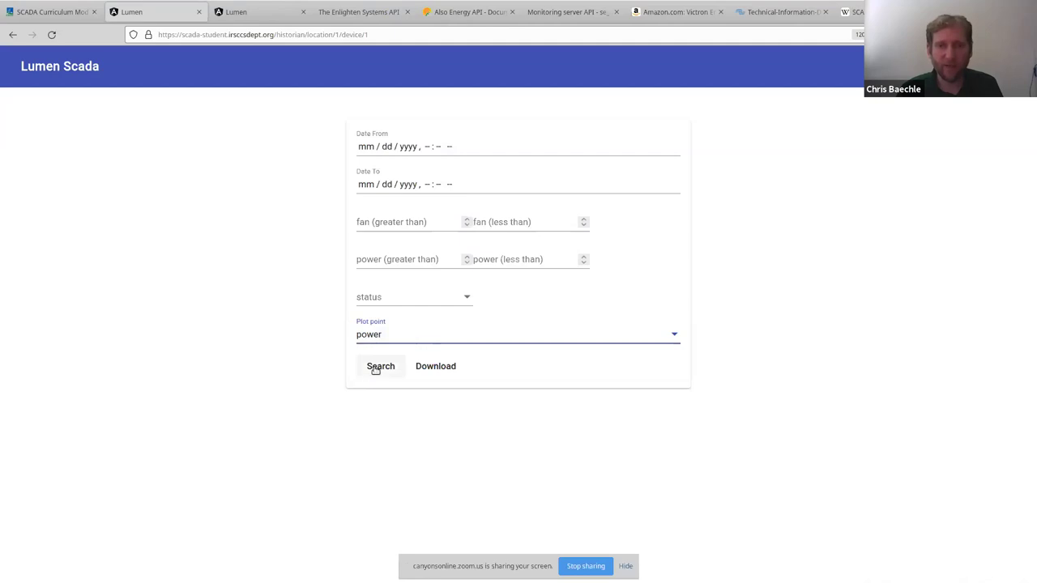
Run the historian search for the inverter's power and examine the resulting plot over the recorded time range
{"action": "left_click", "coordinate": [375, 366]}
{"action": "scroll", "coordinate": [224, 298], "scroll_direction": "down", "scroll_amount": 4}
{"action": "scroll", "coordinate": [224, 298], "scroll_direction": "up", "scroll_amount": 2}
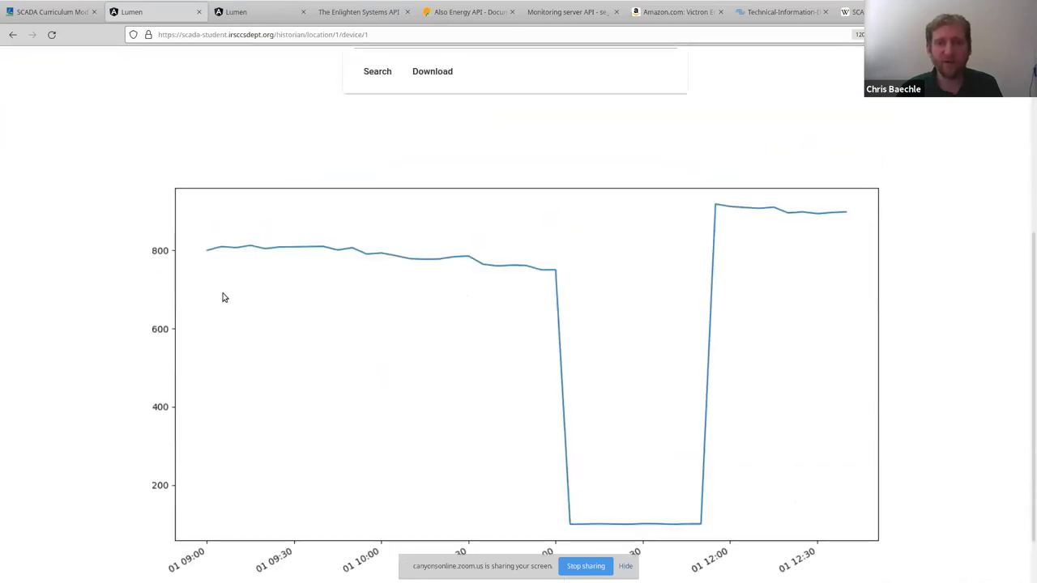
{"action": "scroll", "coordinate": [262, 307], "scroll_direction": "down", "scroll_amount": 2}
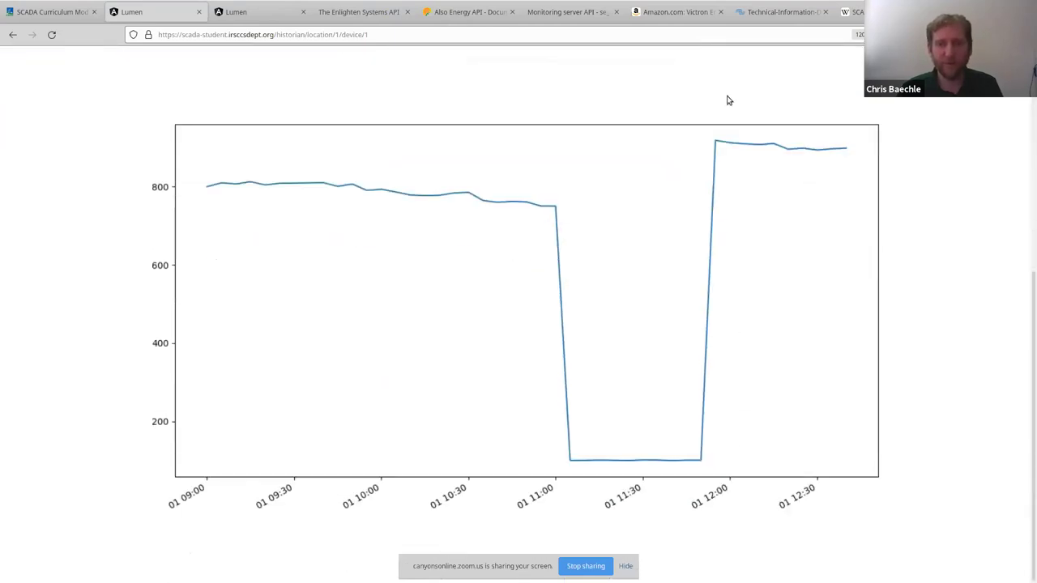
{"action": "scroll", "coordinate": [562, 263], "scroll_direction": "up", "scroll_amount": 2}
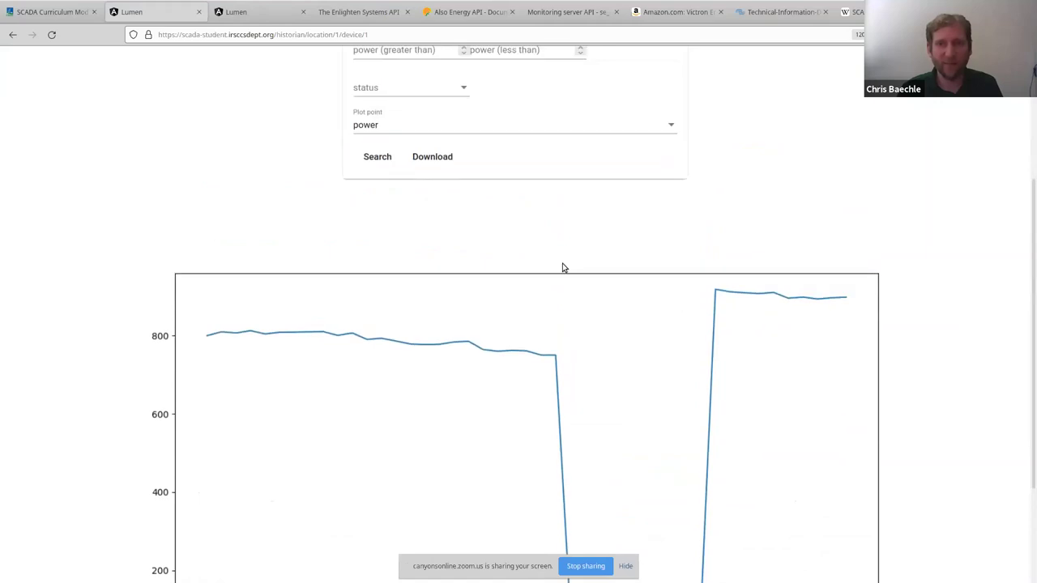
Switch the inverter's plot point to fan, search again and examine the fan speed curve
{"action": "left_click", "coordinate": [382, 128]}
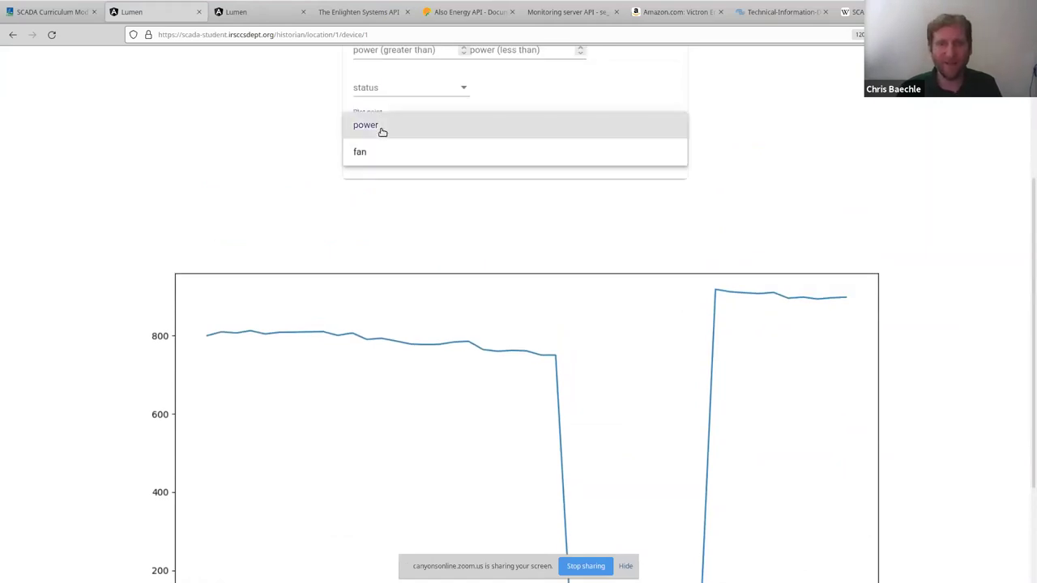
{"action": "left_click", "coordinate": [377, 154]}
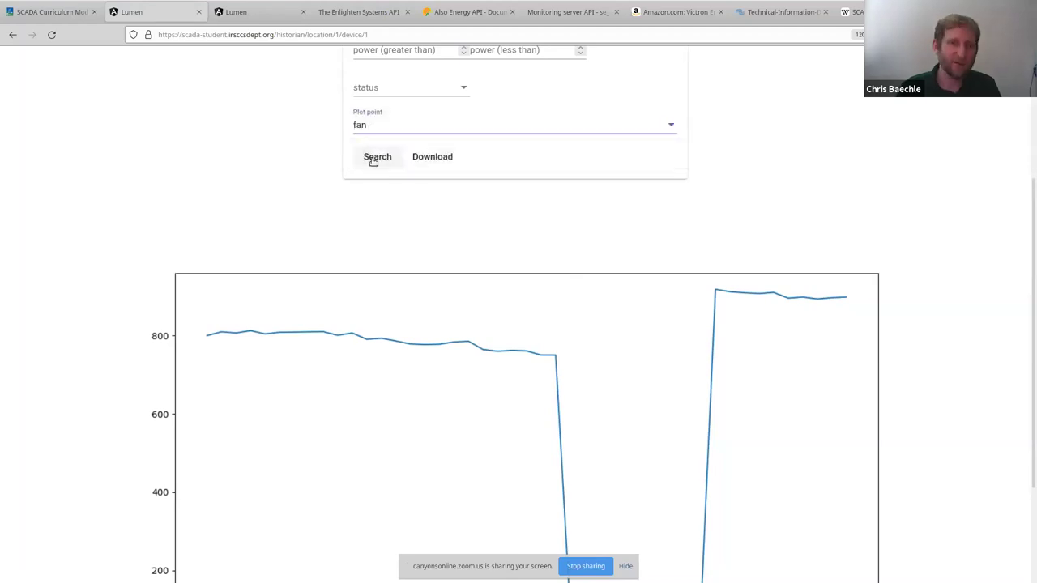
{"action": "left_click", "coordinate": [373, 159]}
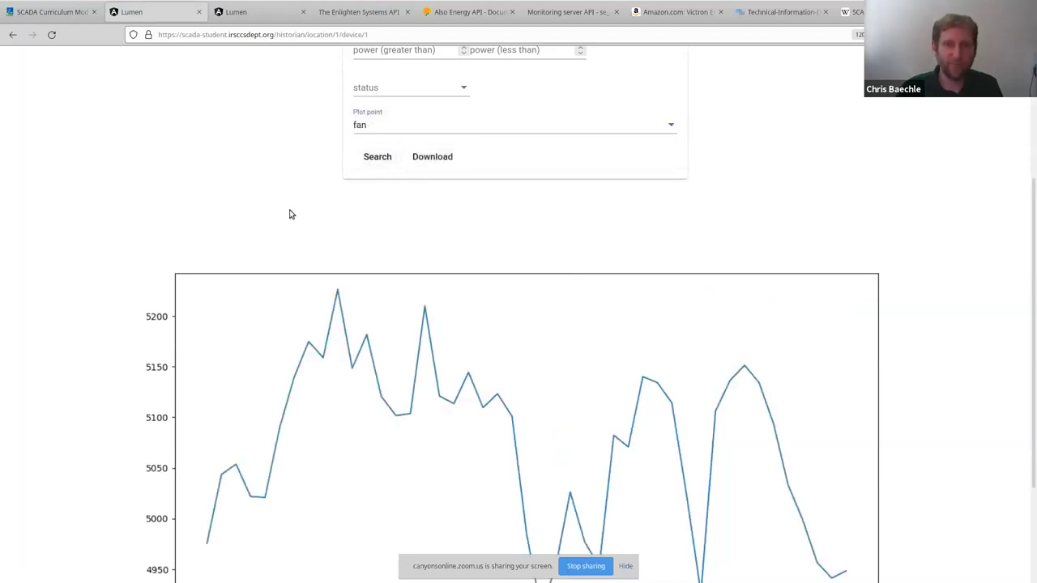
{"action": "scroll", "coordinate": [289, 212], "scroll_direction": "down", "scroll_amount": 1}
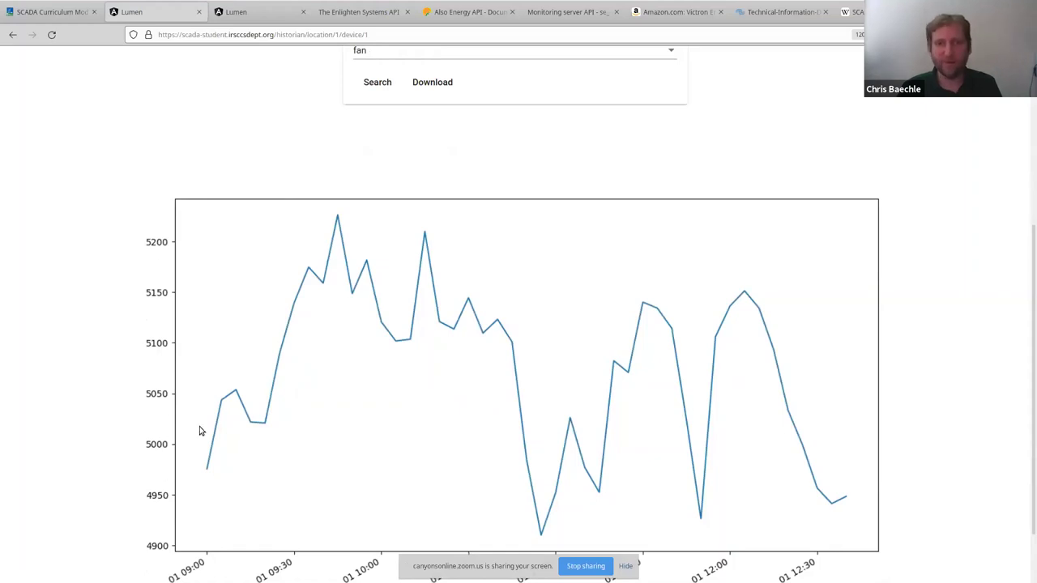
{"action": "scroll", "coordinate": [219, 384], "scroll_direction": "up", "scroll_amount": 2}
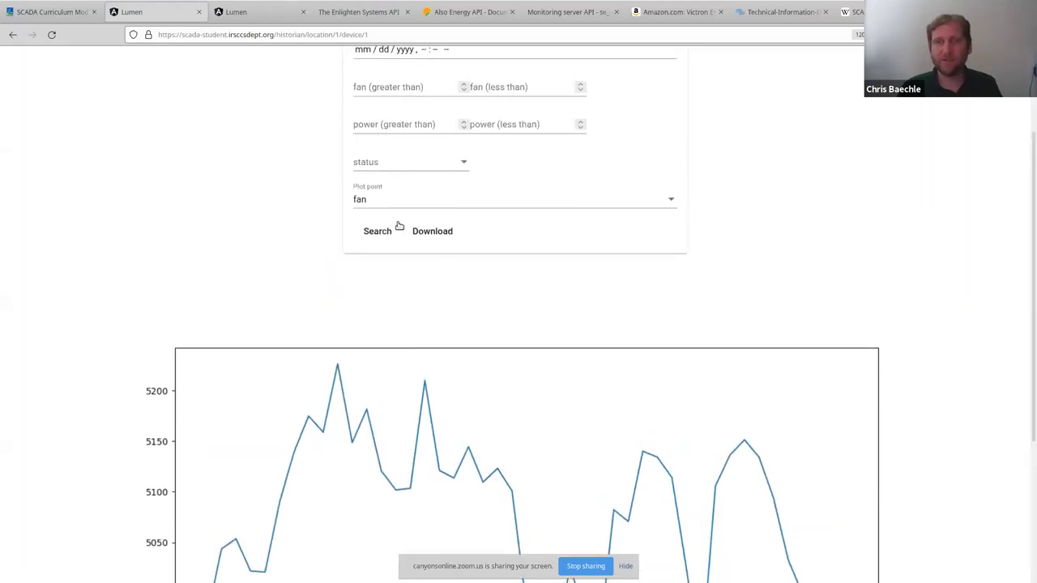
{"action": "scroll", "coordinate": [106, 108], "scroll_direction": "up", "scroll_amount": 1}
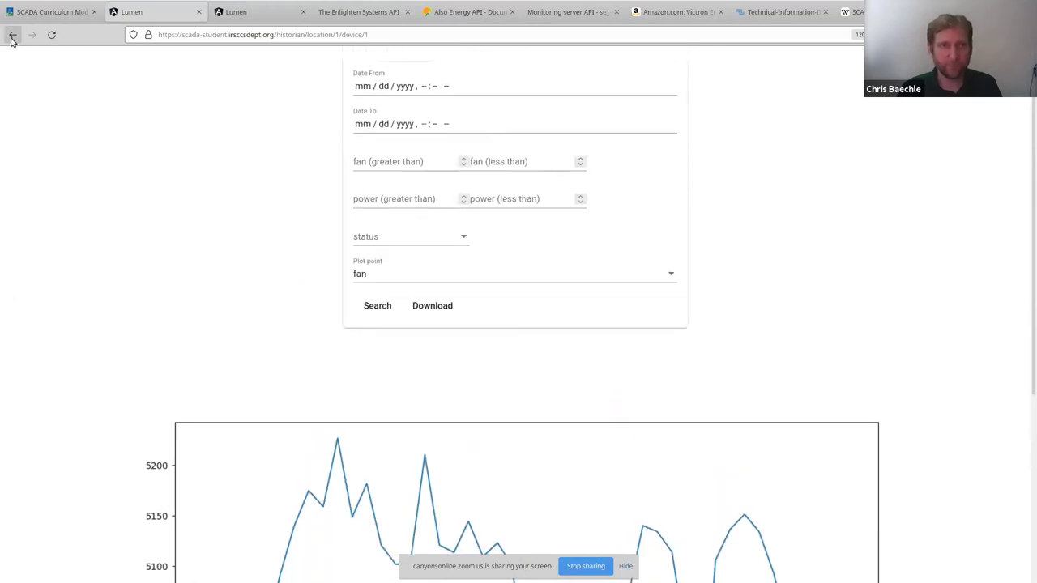
Go back to the Main Campus HMI and open the historian for the weather station device
{"action": "left_click", "coordinate": [13, 34]}
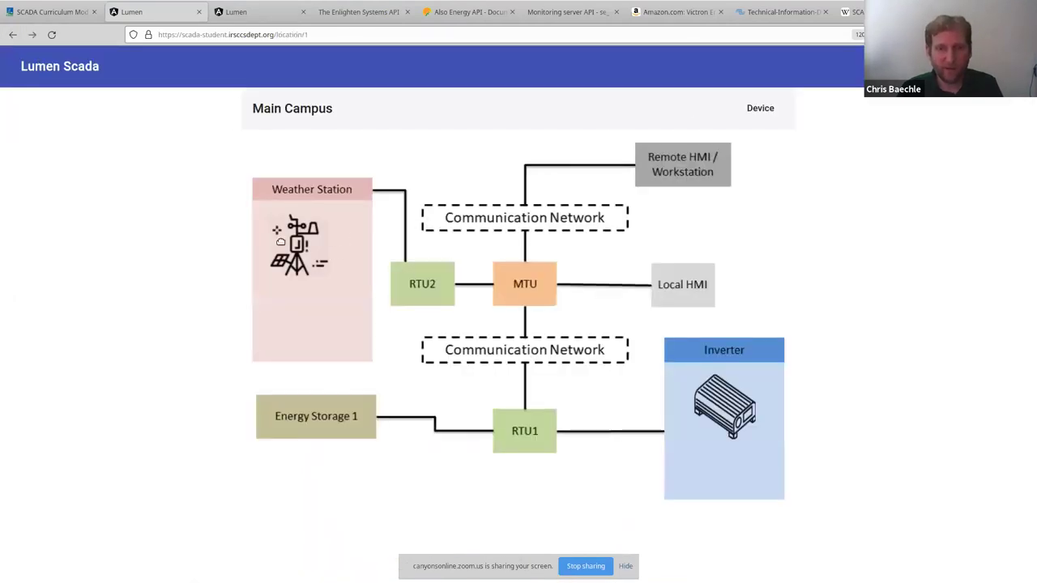
{"action": "left_click", "coordinate": [290, 239]}
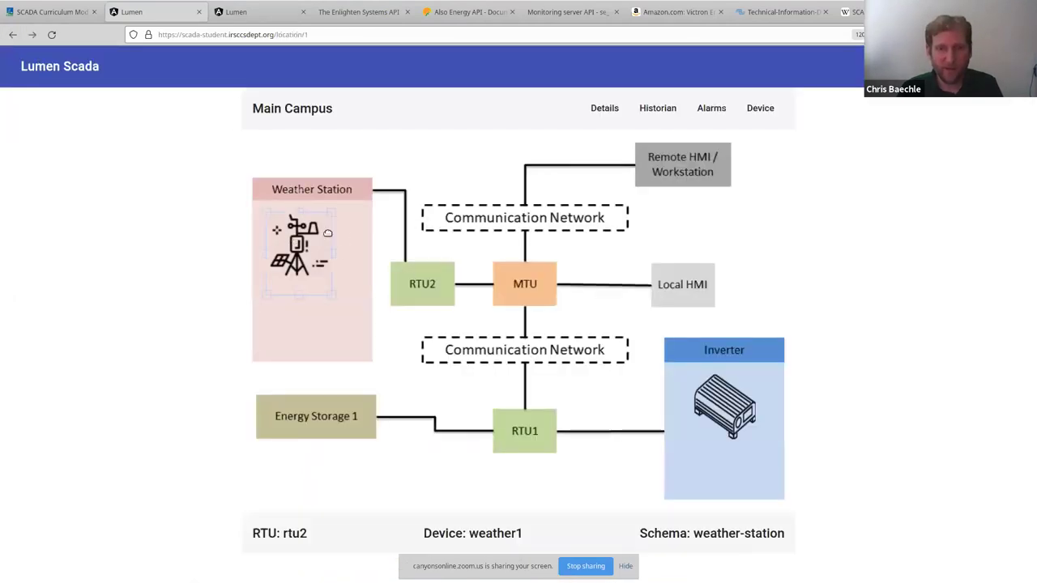
{"action": "left_click", "coordinate": [653, 109]}
{"action": "left_click", "coordinate": [650, 141]}
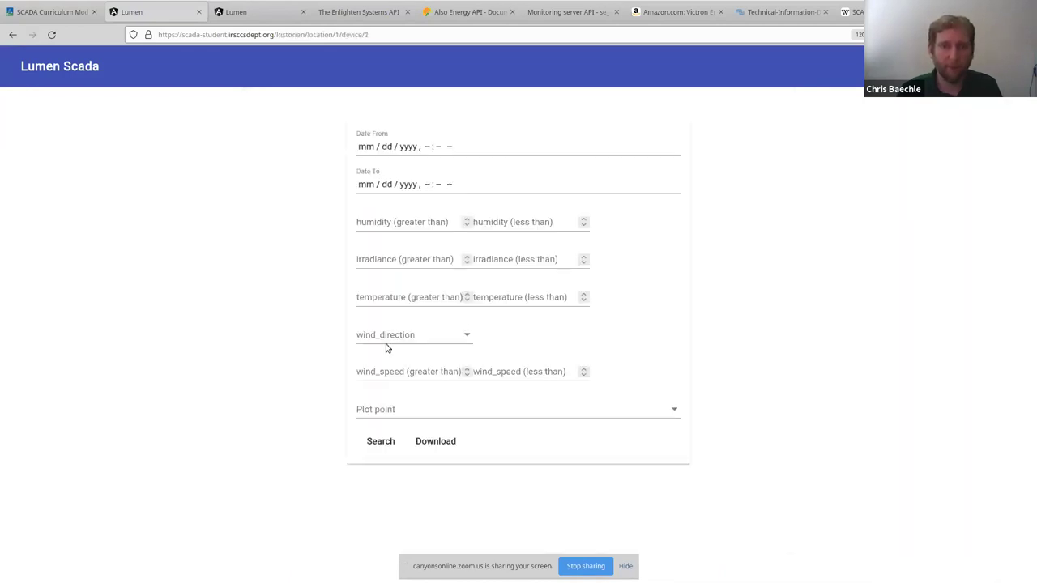
Plot the weather station's irradiance history with no filters and examine the curve
{"action": "left_click", "coordinate": [388, 410]}
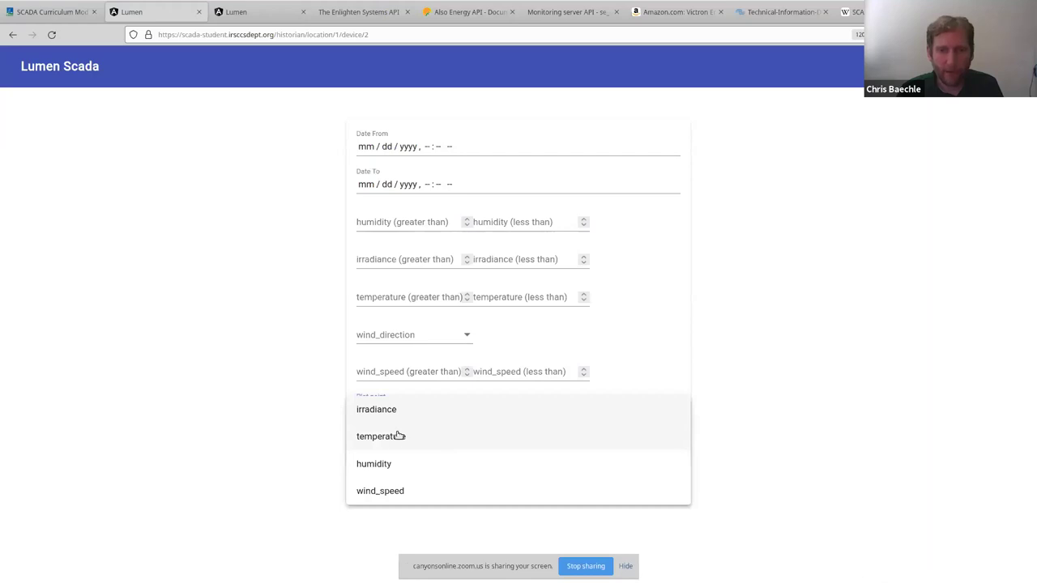
{"action": "left_click", "coordinate": [972, 332]}
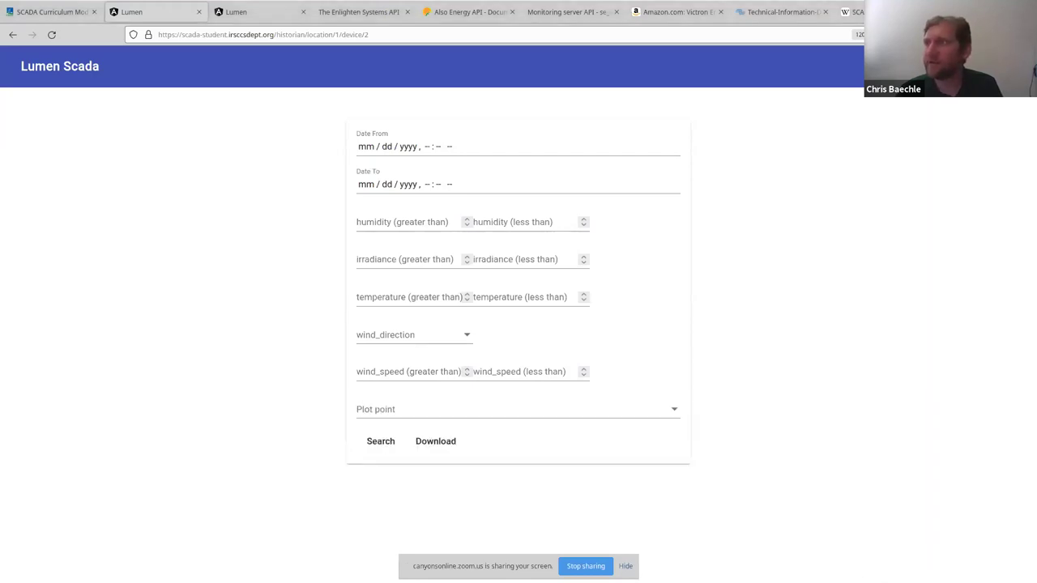
{"action": "left_click", "coordinate": [382, 411]}
{"action": "left_click", "coordinate": [382, 411]}
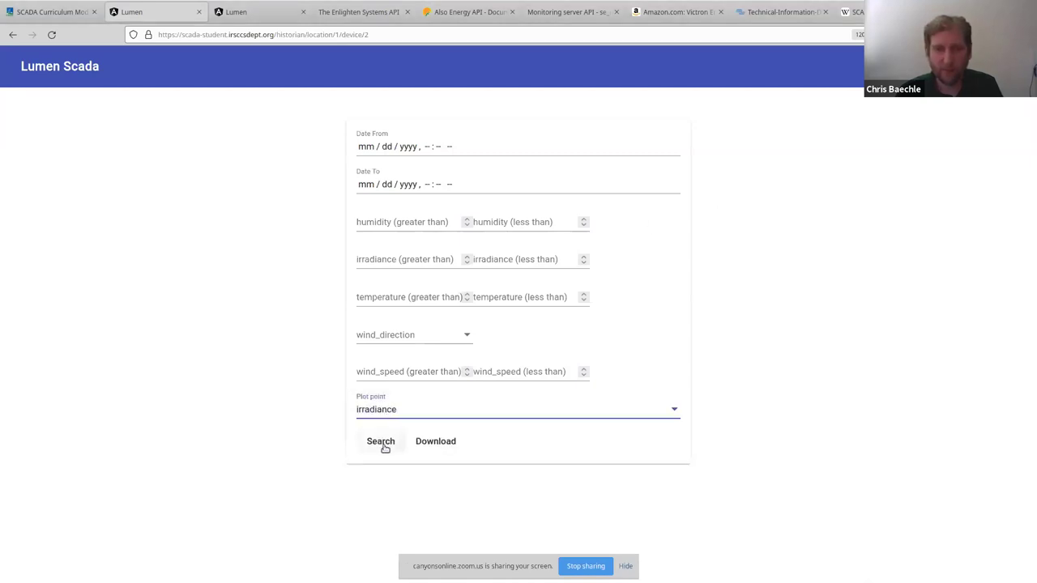
{"action": "left_click", "coordinate": [381, 443]}
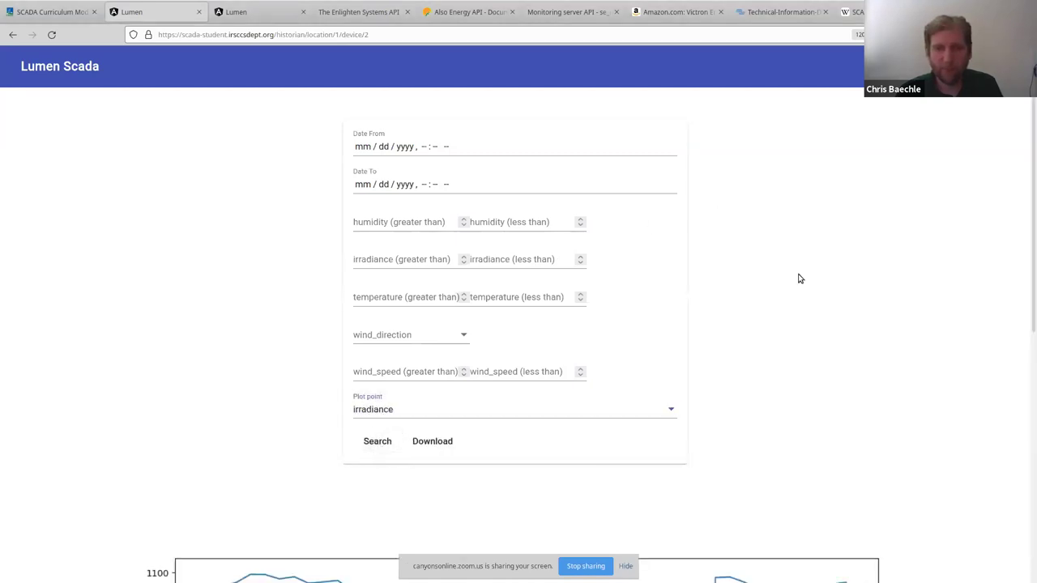
{"action": "scroll", "coordinate": [796, 263], "scroll_direction": "down", "scroll_amount": 5}
{"action": "scroll", "coordinate": [796, 262], "scroll_direction": "up", "scroll_amount": 2}
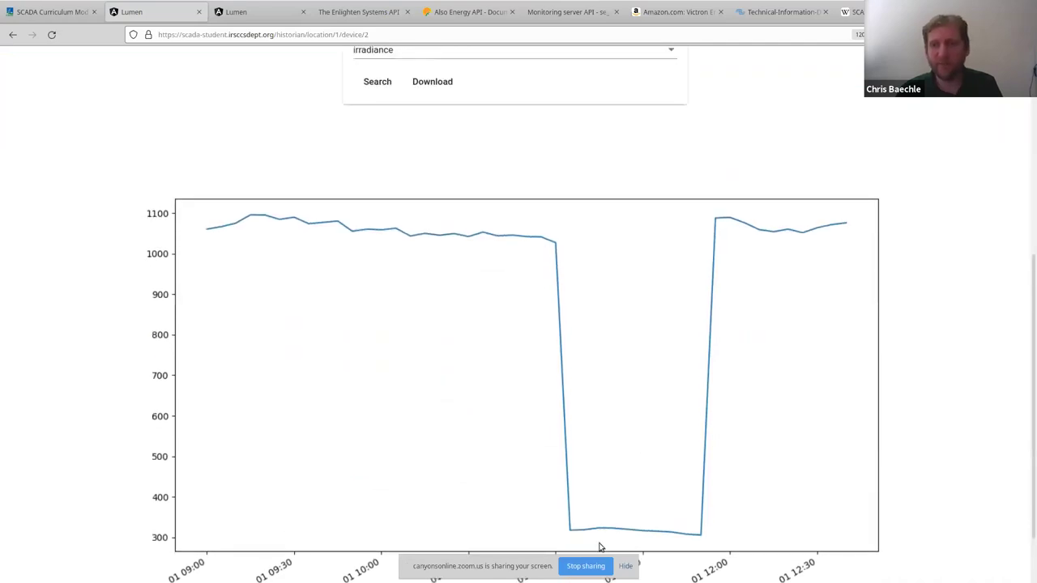
Change the weather station's plot point to temperature, search again and examine the temperature curve
{"action": "scroll", "coordinate": [521, 224], "scroll_direction": "up", "scroll_amount": 4}
{"action": "left_click", "coordinate": [445, 202]}
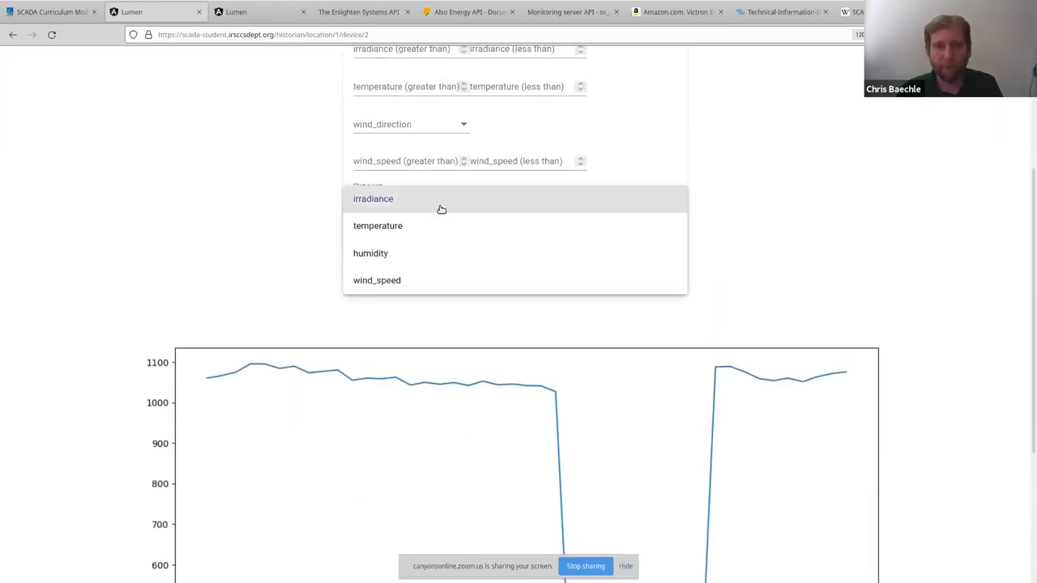
{"action": "left_click", "coordinate": [424, 229]}
{"action": "left_click", "coordinate": [373, 233]}
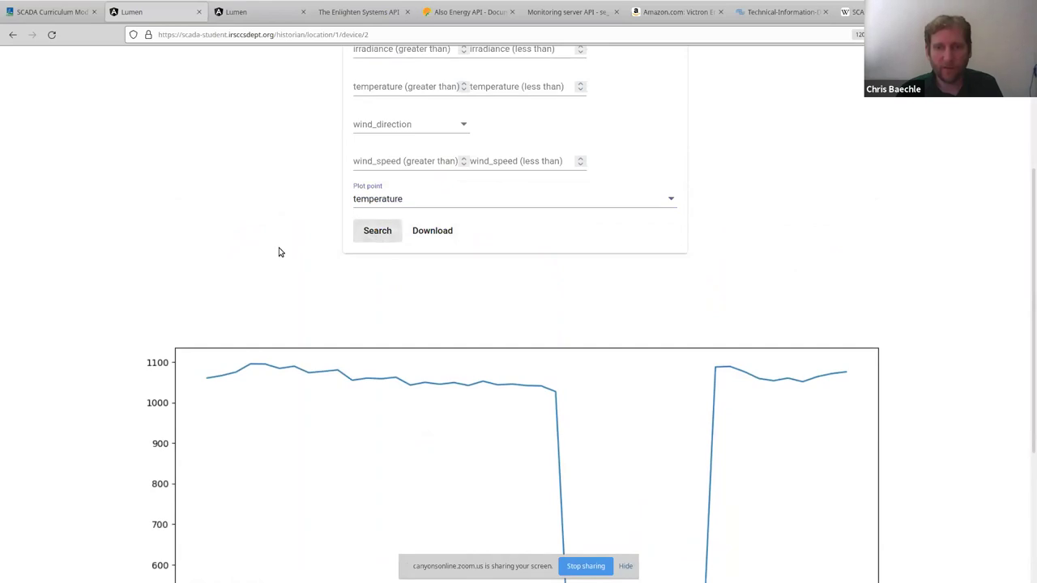
{"action": "scroll", "coordinate": [260, 243], "scroll_direction": "down", "scroll_amount": 5}
{"action": "scroll", "coordinate": [631, 316], "scroll_direction": "up", "scroll_amount": 4}
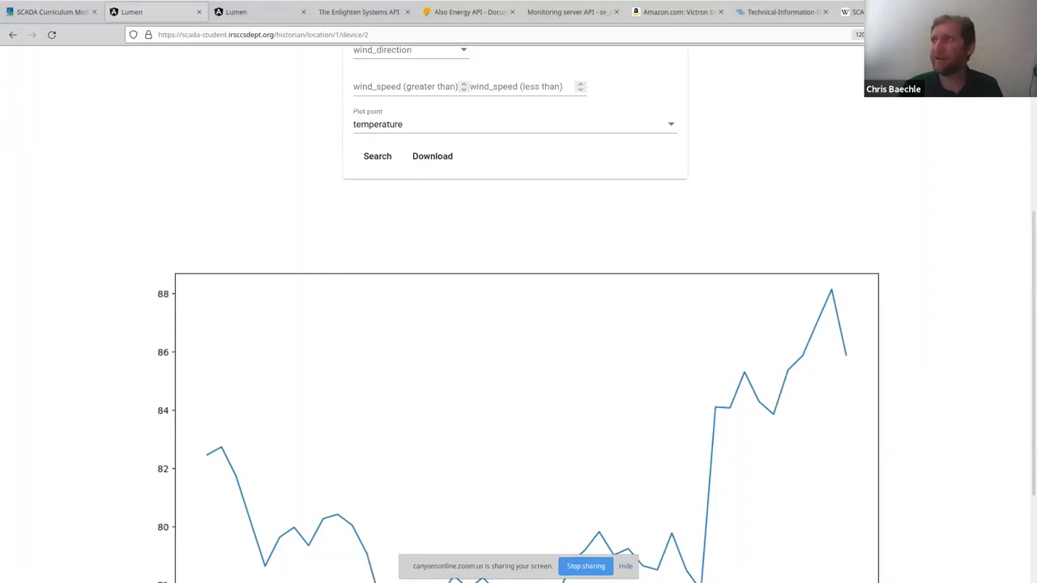
Maximize Module 5_Simulation Lab_L6.pdf and review the RTU1 and RTU2 reference charts and question 30 on page 11
{"action": "left_click_drag", "start_coordinate": [734, 23], "coordinate": [701, 43]}
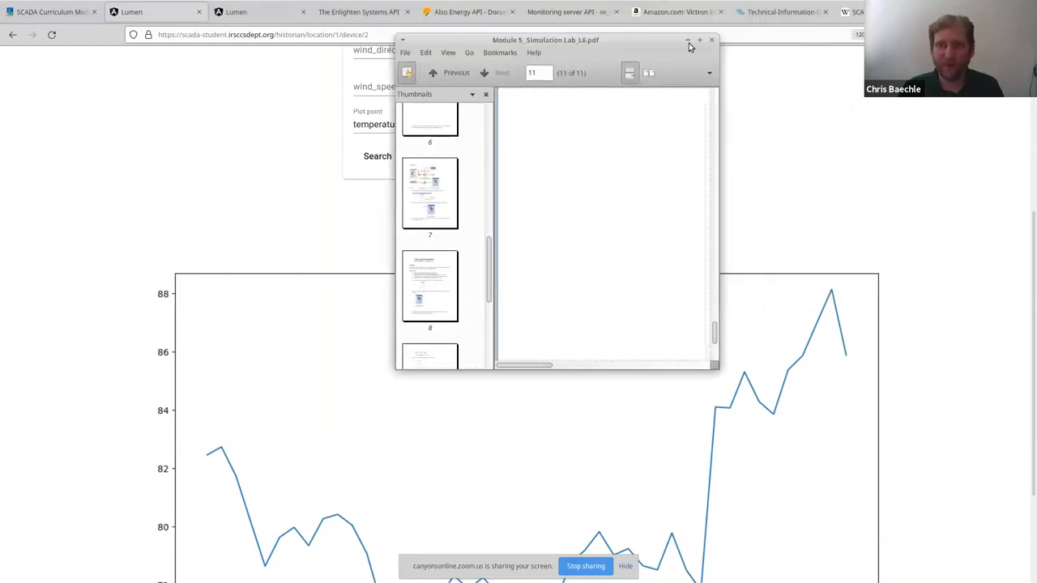
{"action": "left_click", "coordinate": [701, 41]}
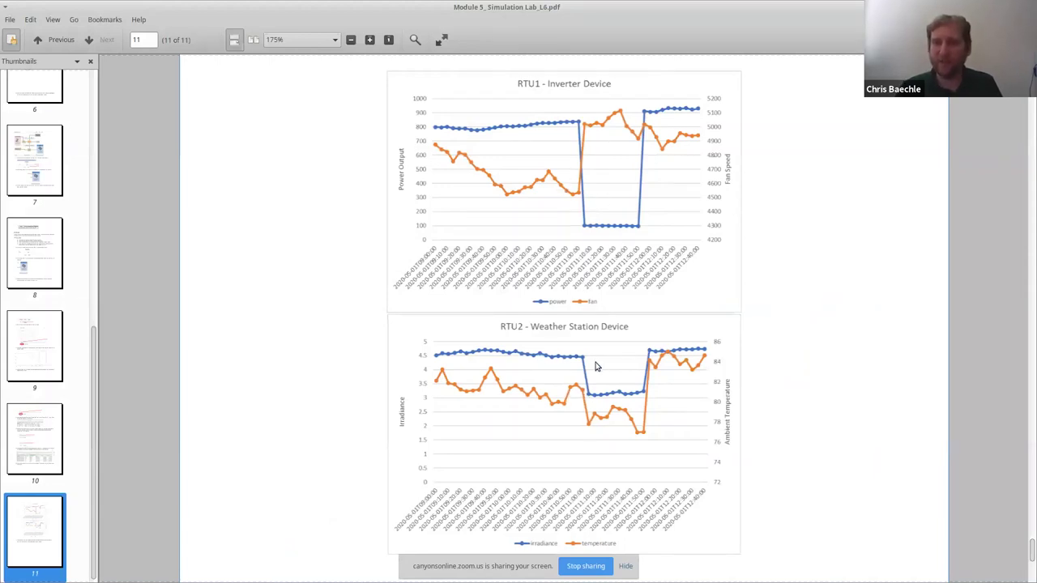
{"action": "left_click_drag", "start_coordinate": [544, 16], "coordinate": [645, 169]}
{"action": "left_click", "coordinate": [684, 173]}
{"action": "scroll", "coordinate": [623, 324], "scroll_direction": "down", "scroll_amount": 5}
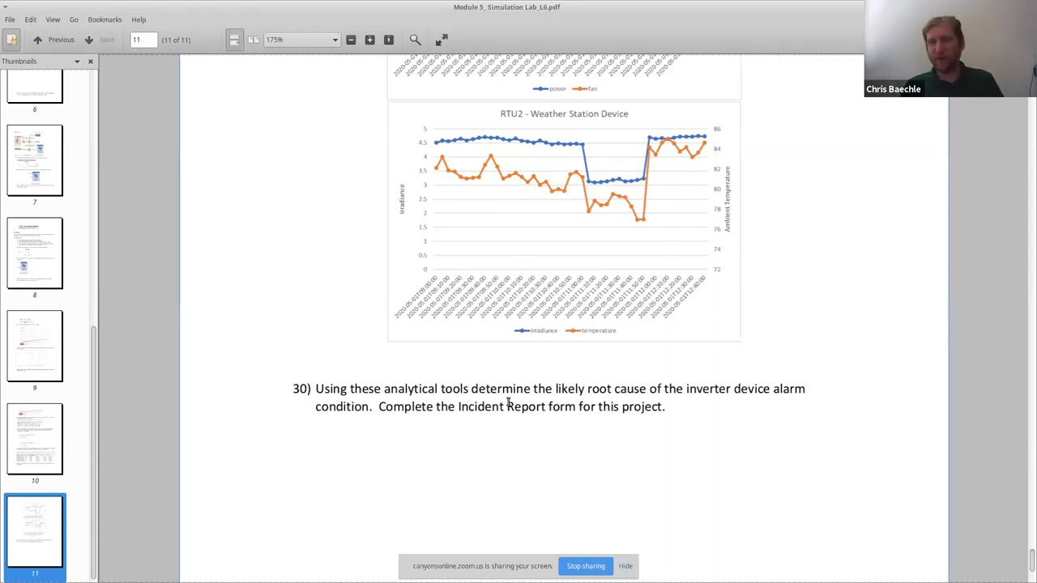
{"action": "scroll", "coordinate": [657, 393], "scroll_direction": "up", "scroll_amount": 5}
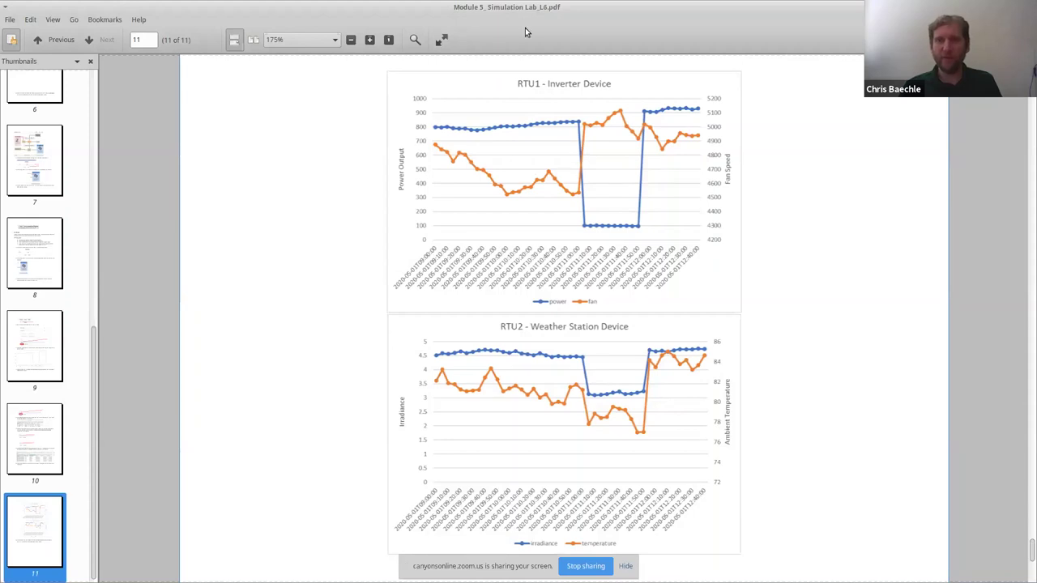
Switch back to Lumen Scada in the browser, return to the Main Campus HMI and open the inverter's historian
{"action": "key", "text": "alt+Tab"}
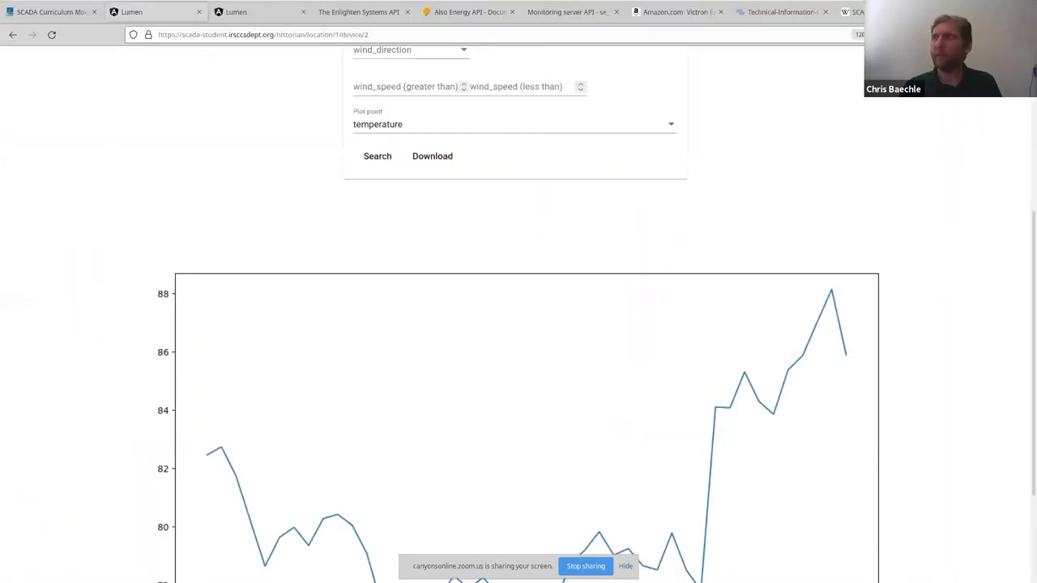
{"action": "scroll", "coordinate": [883, 155], "scroll_direction": "down", "scroll_amount": 2}
{"action": "scroll", "coordinate": [879, 158], "scroll_direction": "up", "scroll_amount": 5}
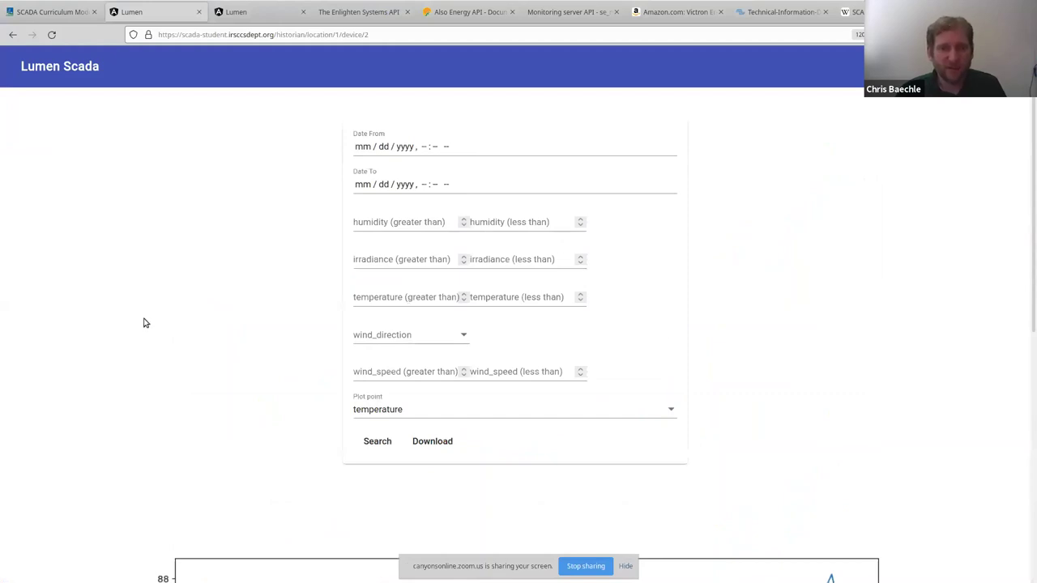
{"action": "left_click", "coordinate": [11, 35]}
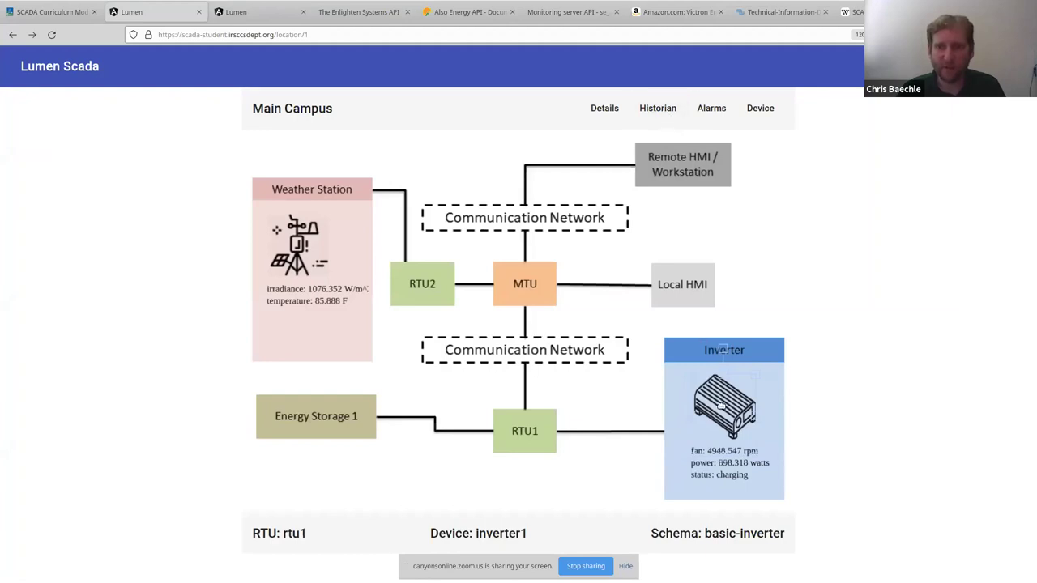
{"action": "left_click", "coordinate": [654, 114]}
{"action": "left_click", "coordinate": [660, 146]}
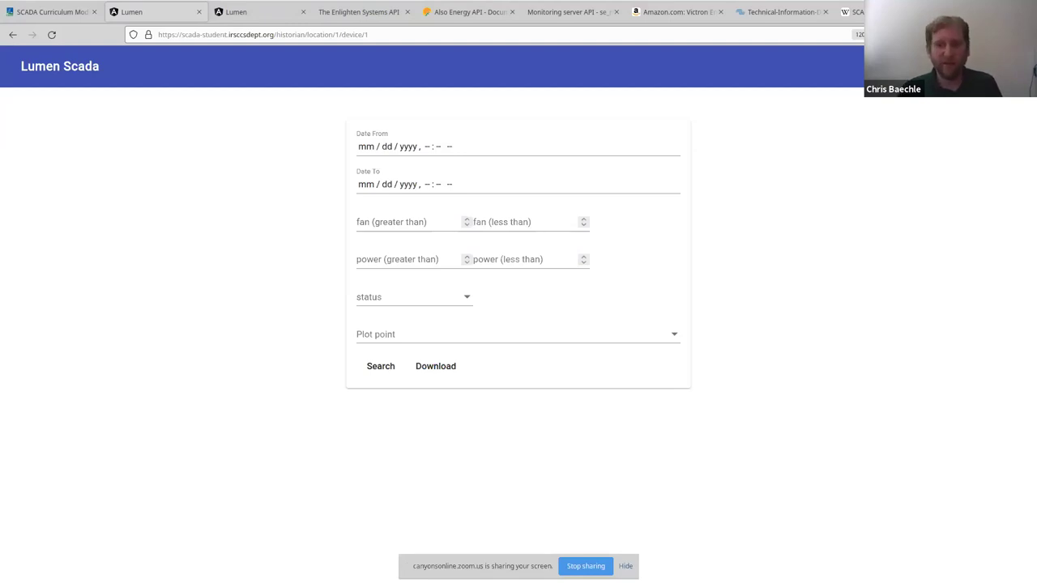
Download the inverter's unfiltered history as scada.csv and open it in LibreOffice Calc as comma-separated UTF-8 data
{"action": "left_click", "coordinate": [434, 368]}
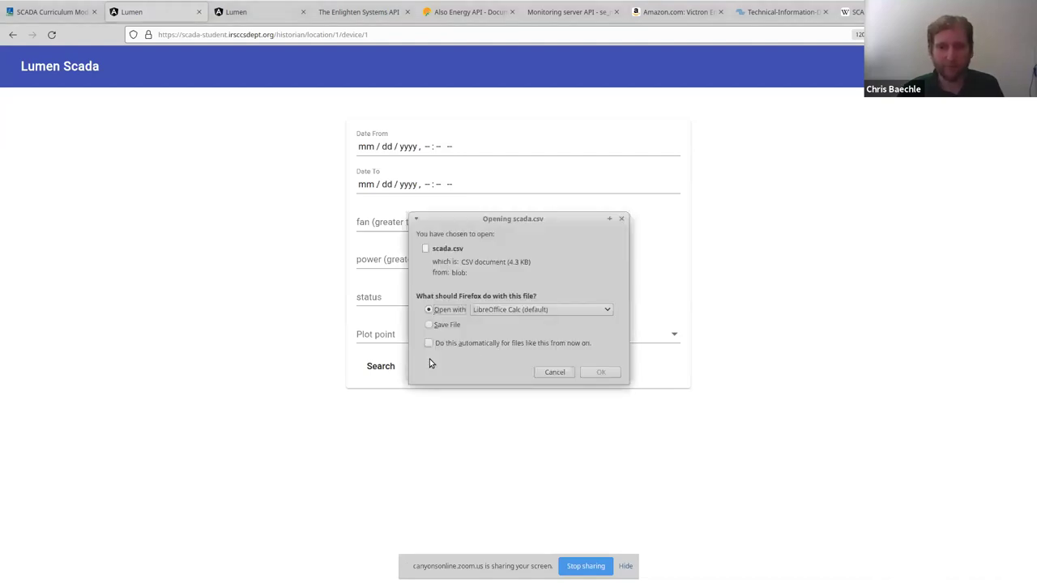
{"action": "left_click", "coordinate": [598, 371]}
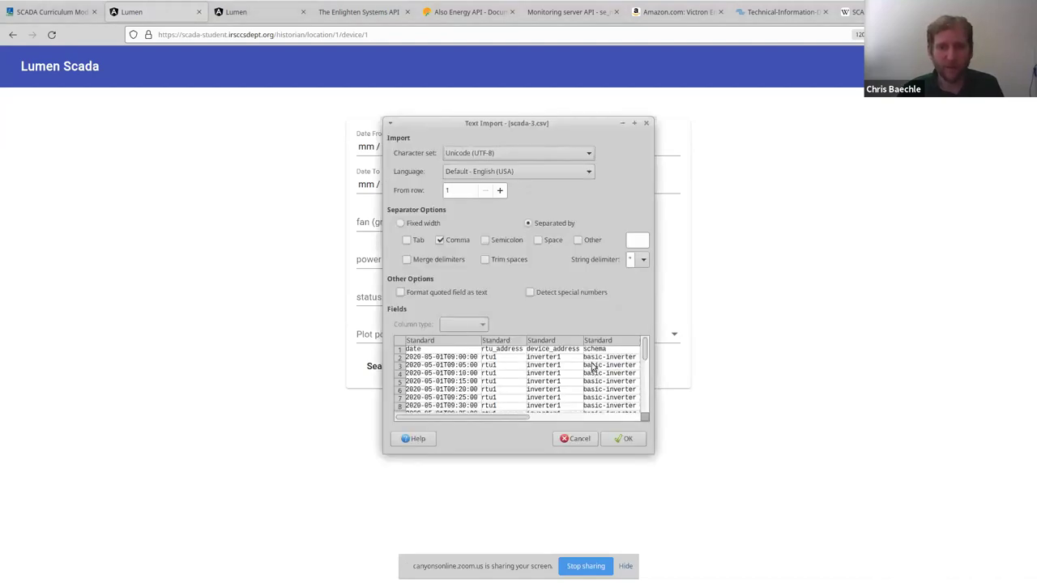
{"action": "left_click", "coordinate": [624, 440]}
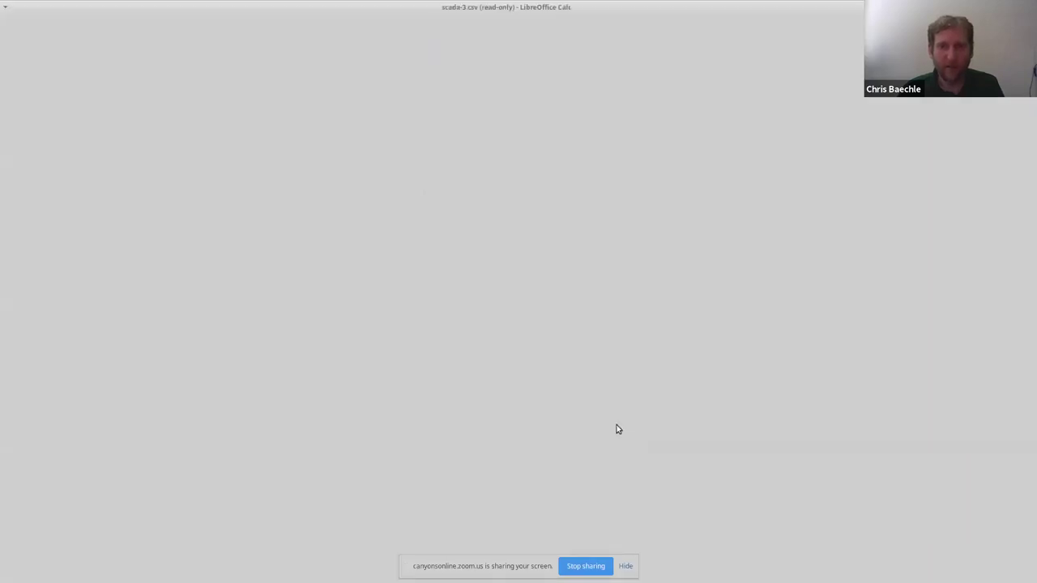
Review the inverter's power, fan and status rows in the exported spreadsheet, and return to the historian page in the browser
{"action": "scroll", "coordinate": [526, 170], "scroll_direction": "down", "scroll_amount": 7}
{"action": "scroll", "coordinate": [522, 186], "scroll_direction": "up", "scroll_amount": 7}
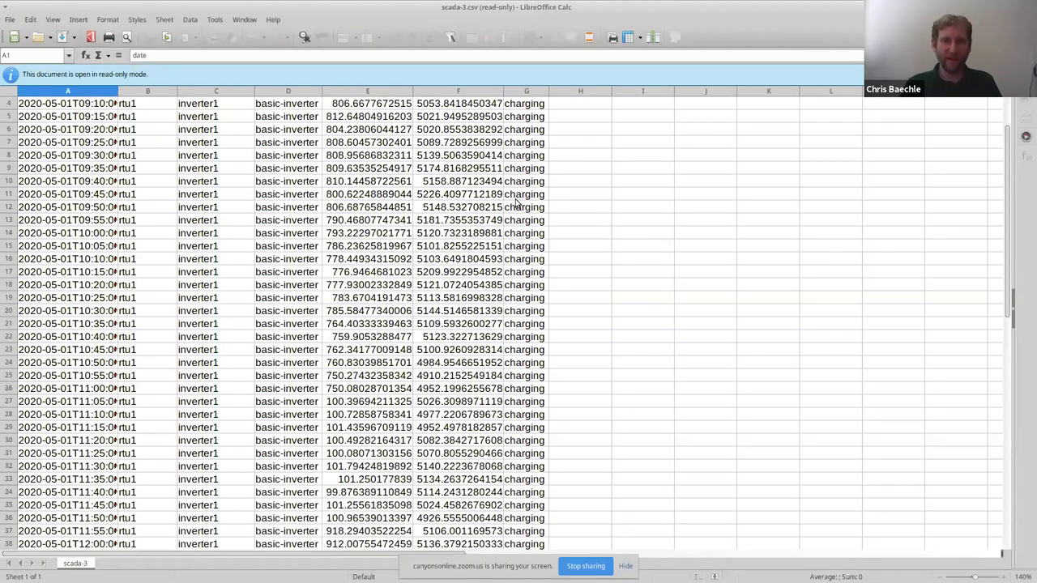
{"action": "scroll", "coordinate": [515, 209], "scroll_direction": "down", "scroll_amount": 1}
{"action": "scroll", "coordinate": [515, 209], "scroll_direction": "down", "scroll_amount": 4}
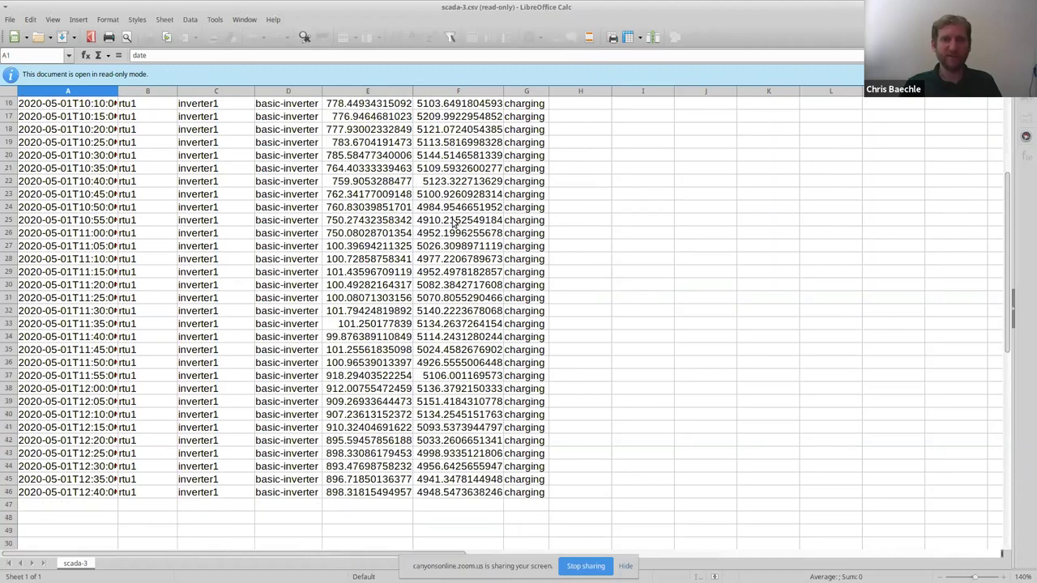
{"action": "scroll", "coordinate": [454, 220], "scroll_direction": "up", "scroll_amount": 6}
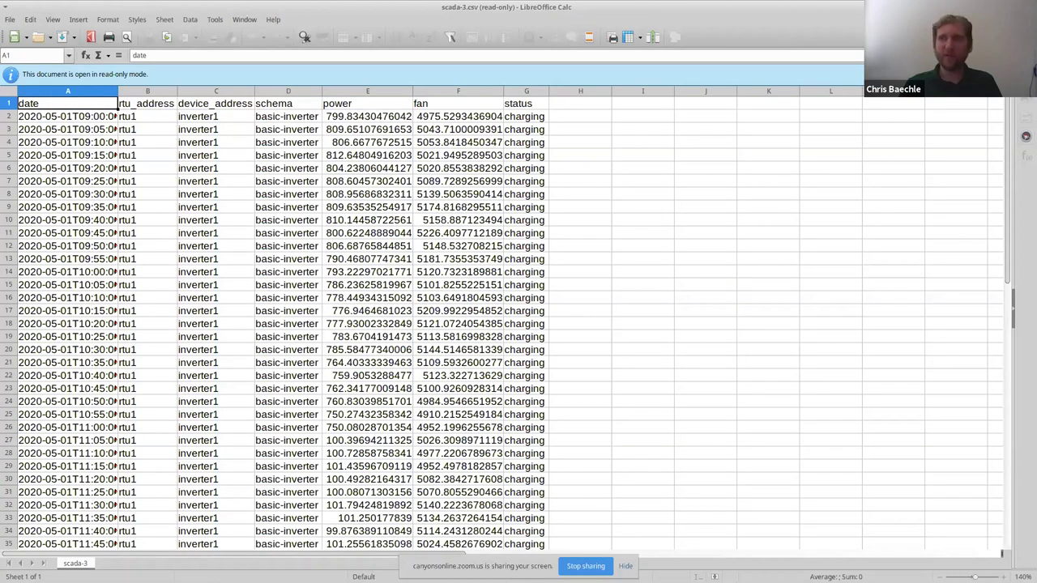
{"action": "key", "text": "alt+Tab"}
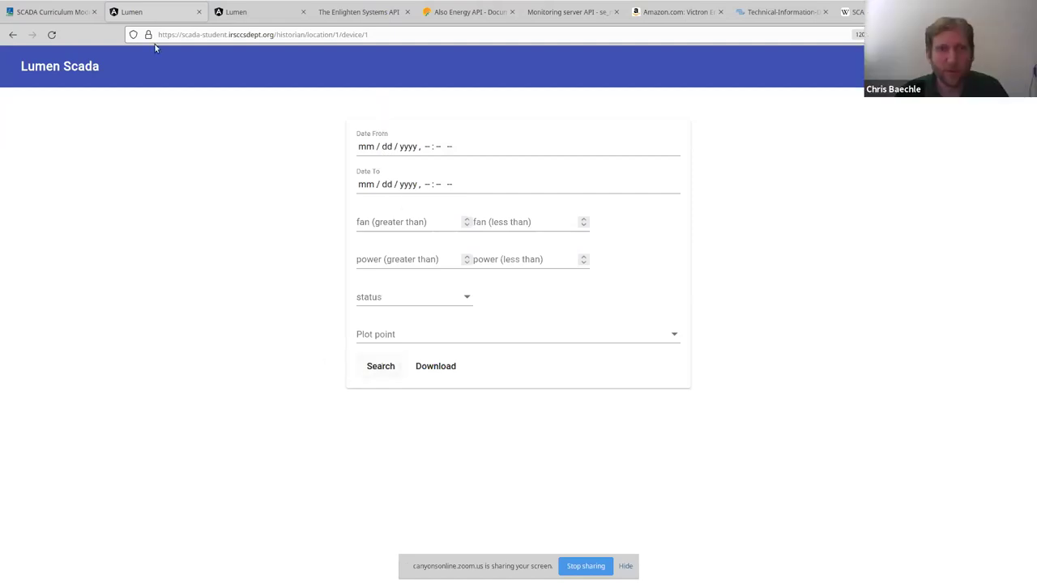
Revisit the Main Campus HMI, return to the inverter's historian, then download its unfiltered history again and open scada-4.csv in LibreOffice Calc
{"action": "left_click", "coordinate": [11, 34]}
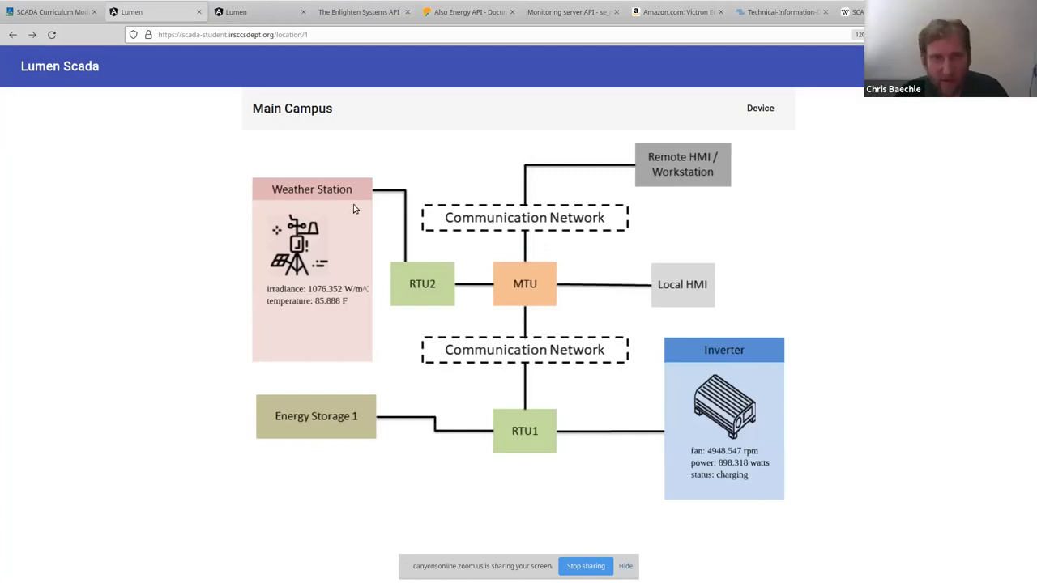
{"action": "left_click", "coordinate": [31, 37]}
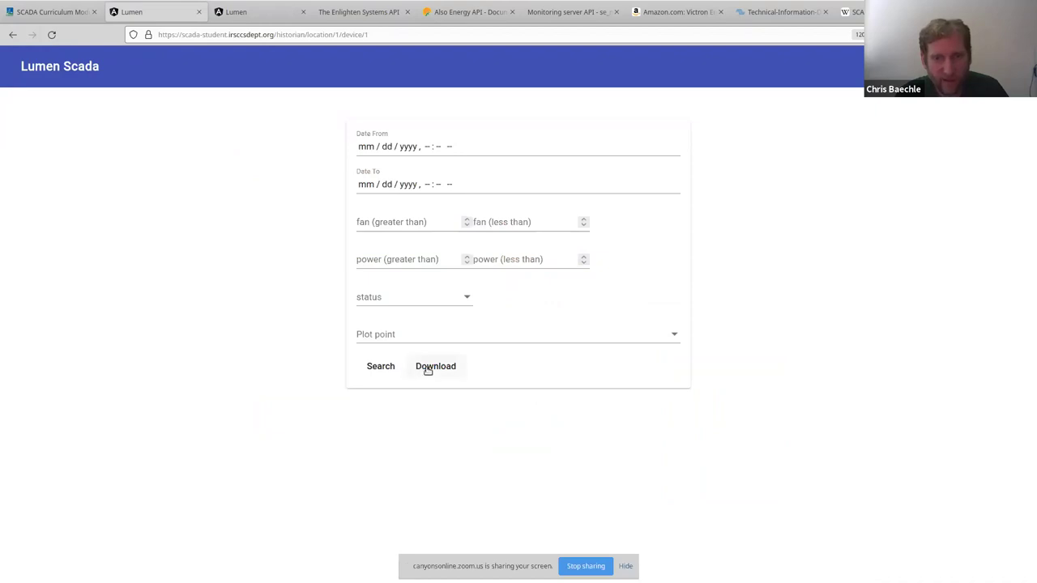
{"action": "left_click", "coordinate": [431, 368]}
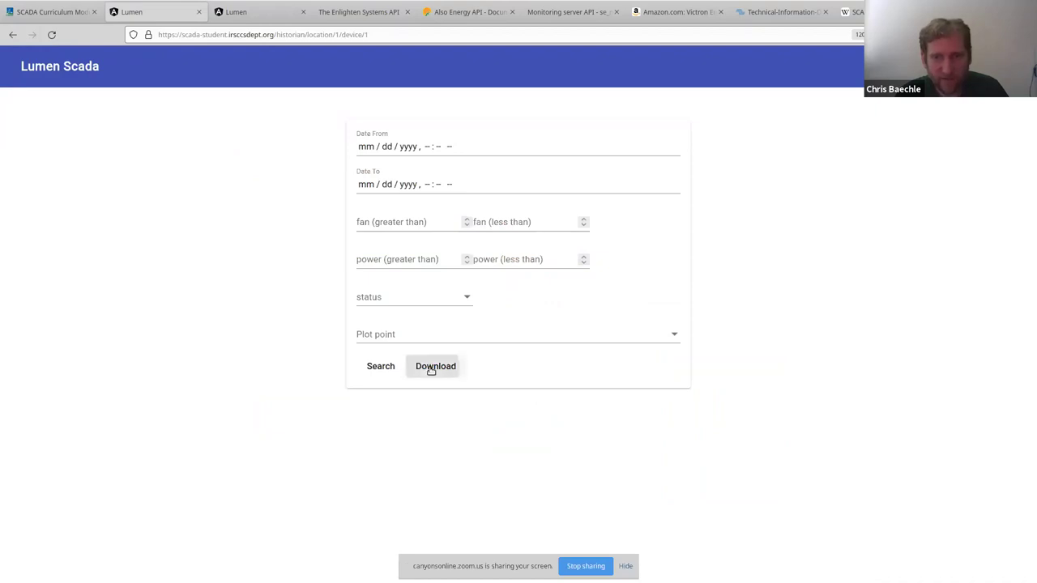
{"action": "left_click", "coordinate": [600, 373]}
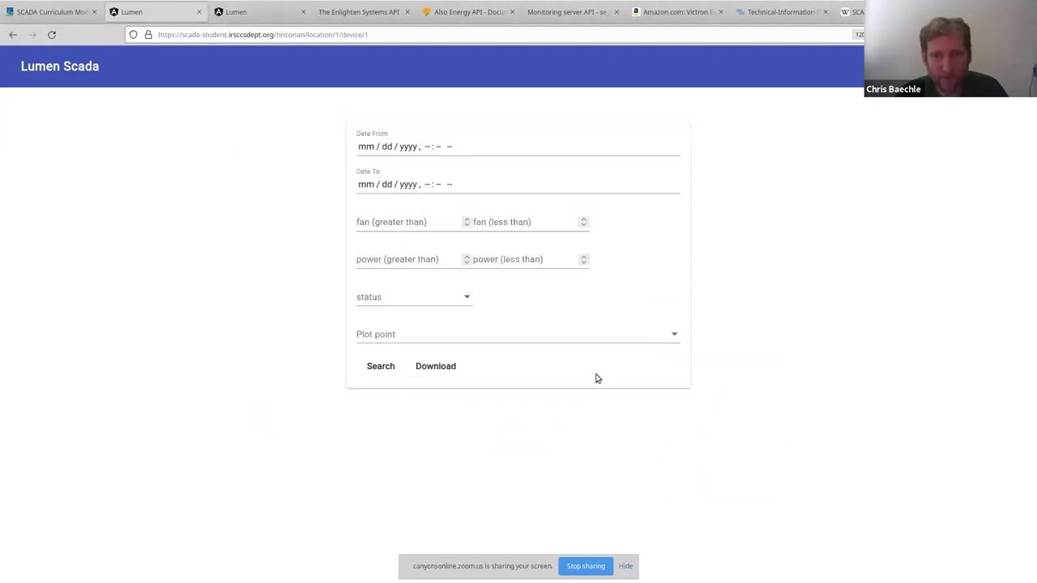
{"action": "left_click", "coordinate": [630, 439]}
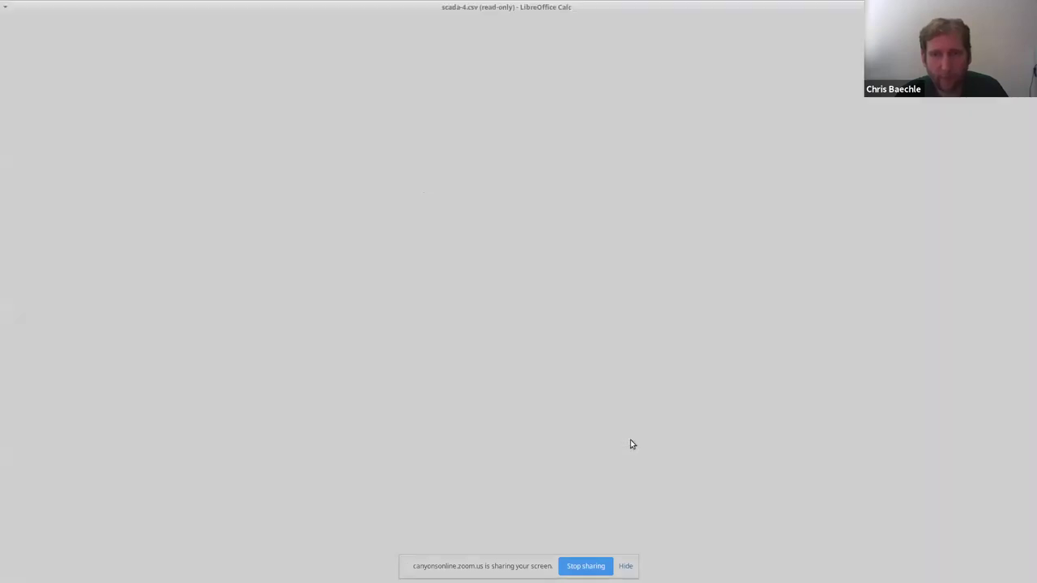
Widen the fan column in the exported inverter data, select its first reading in F2, and stop sharing the screen
{"action": "scroll", "coordinate": [543, 259], "scroll_direction": "down", "scroll_amount": 5}
{"action": "scroll", "coordinate": [542, 259], "scroll_direction": "up", "scroll_amount": 5}
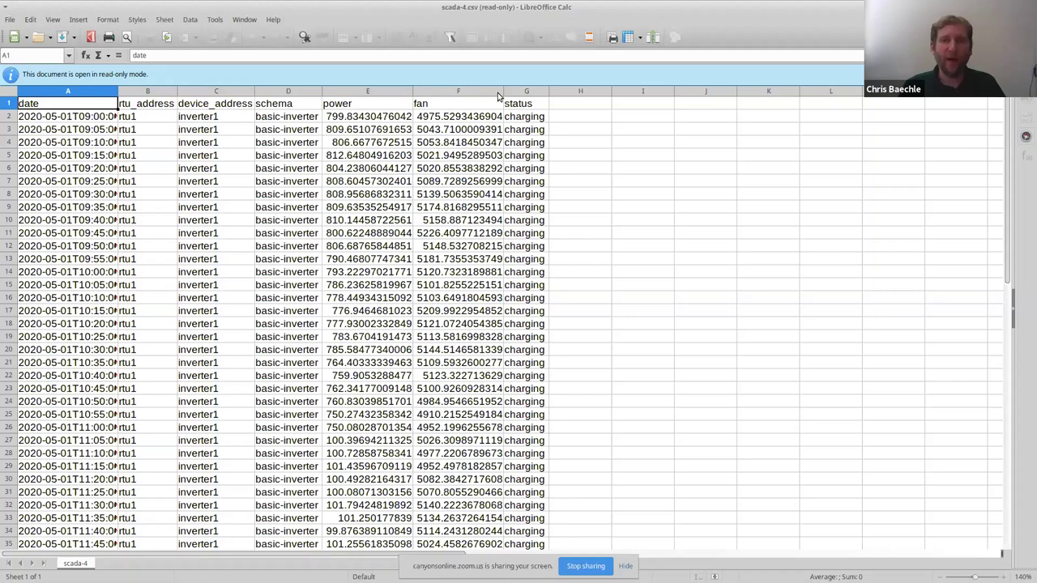
{"action": "left_click_drag", "start_coordinate": [503, 91], "coordinate": [562, 91]}
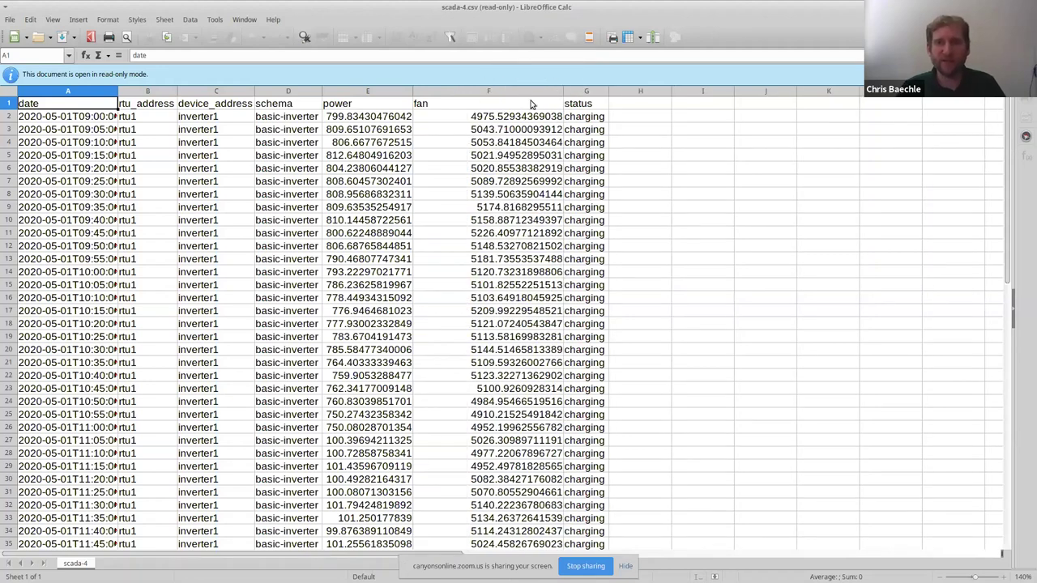
{"action": "left_click", "coordinate": [508, 120]}
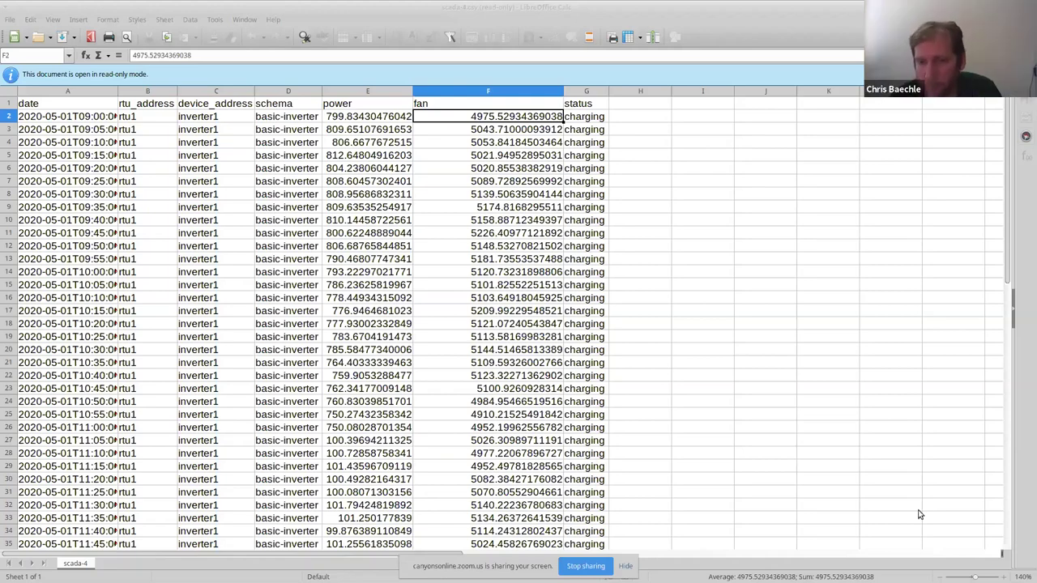
{"action": "left_click", "coordinate": [576, 567]}
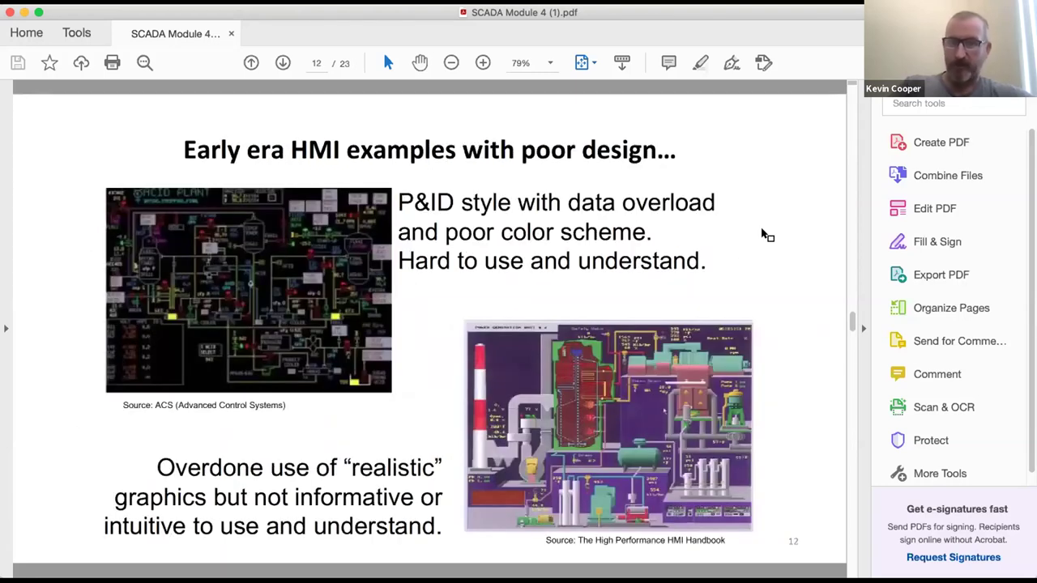
Advance the SCADA Module 4 PDF to page 13 on modern HMI design standards
{"action": "key", "text": "Right"}
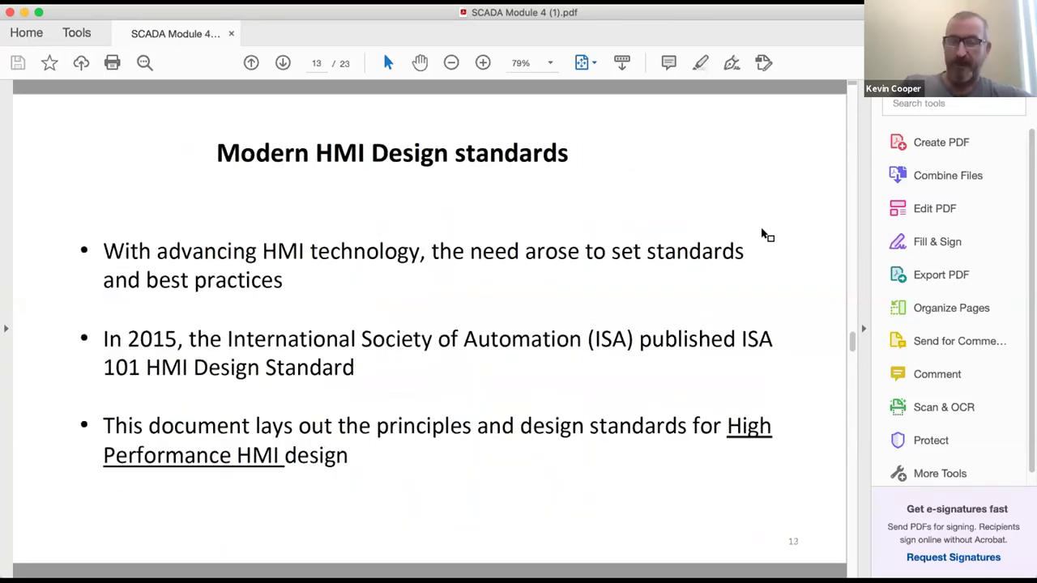